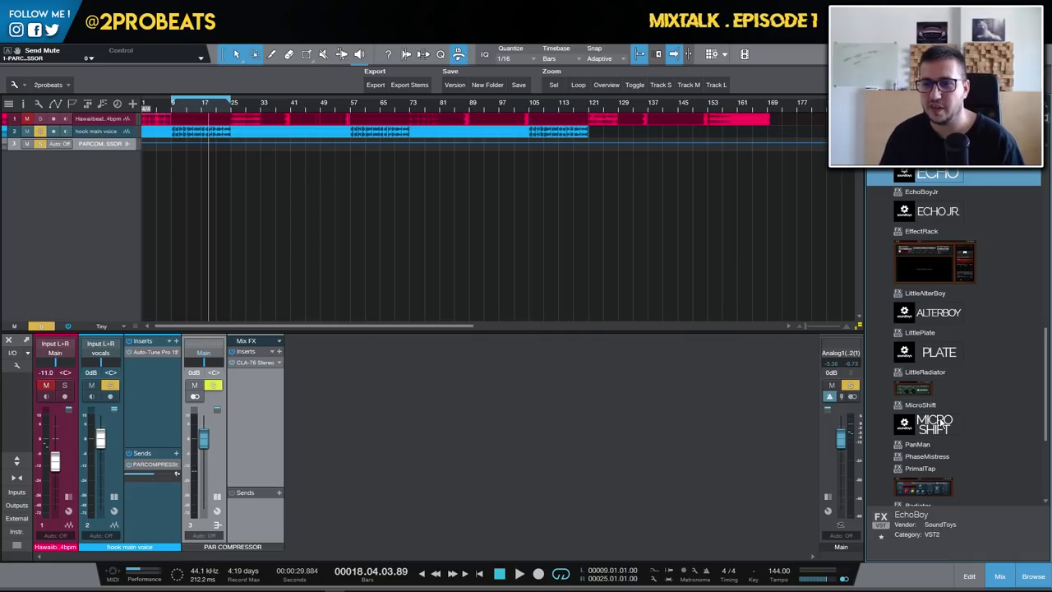
# Add EchoBoy on a new FX channel in the mixer and close its plug-in window
pyautogui.scroll(1, 981, 386)
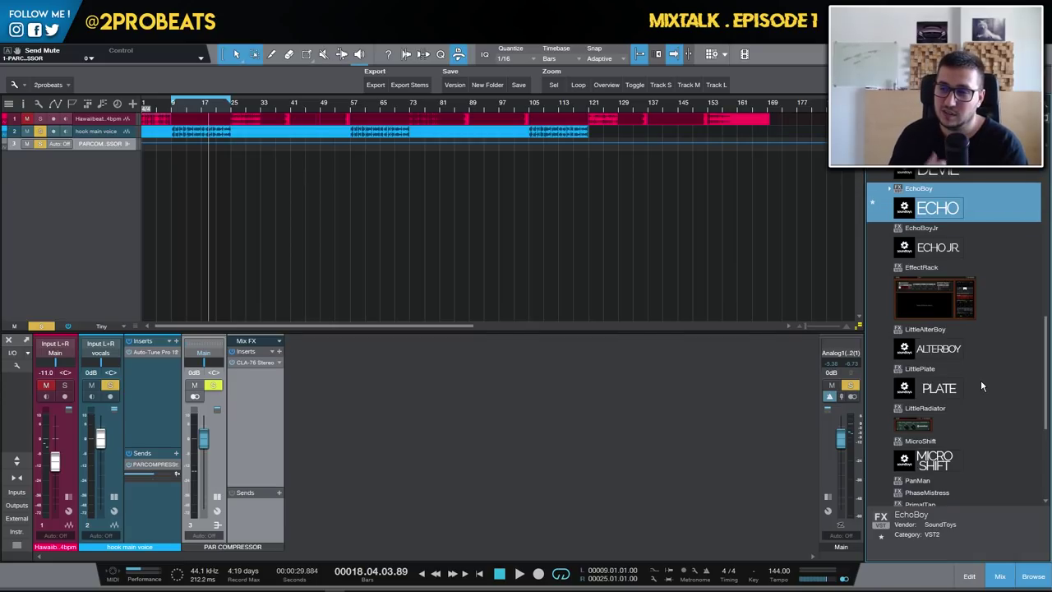
pyautogui.moveTo(936, 208); pyautogui.dragTo(395, 375)
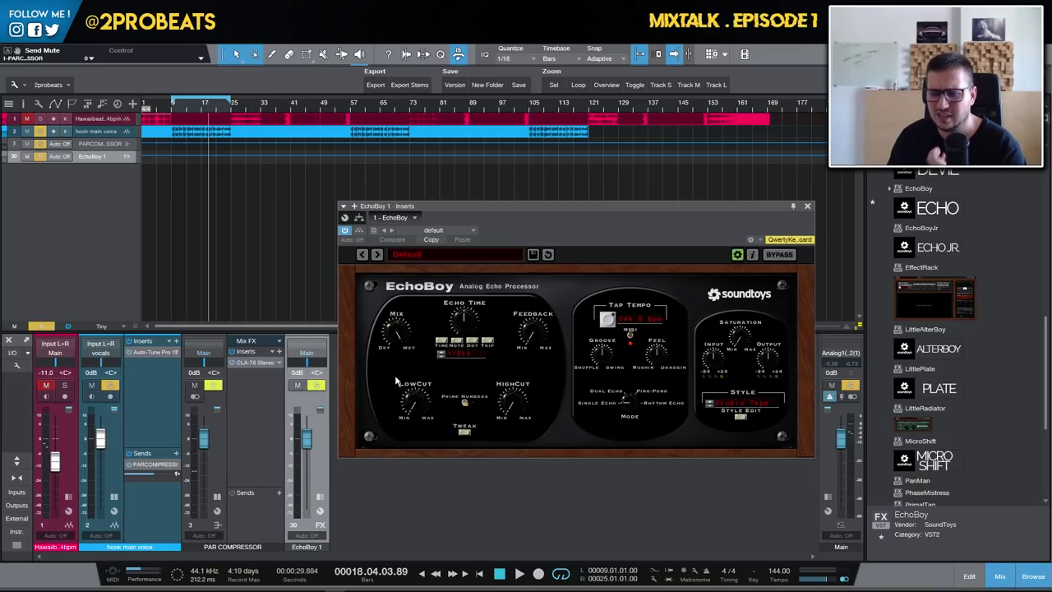
pyautogui.click(807, 206)
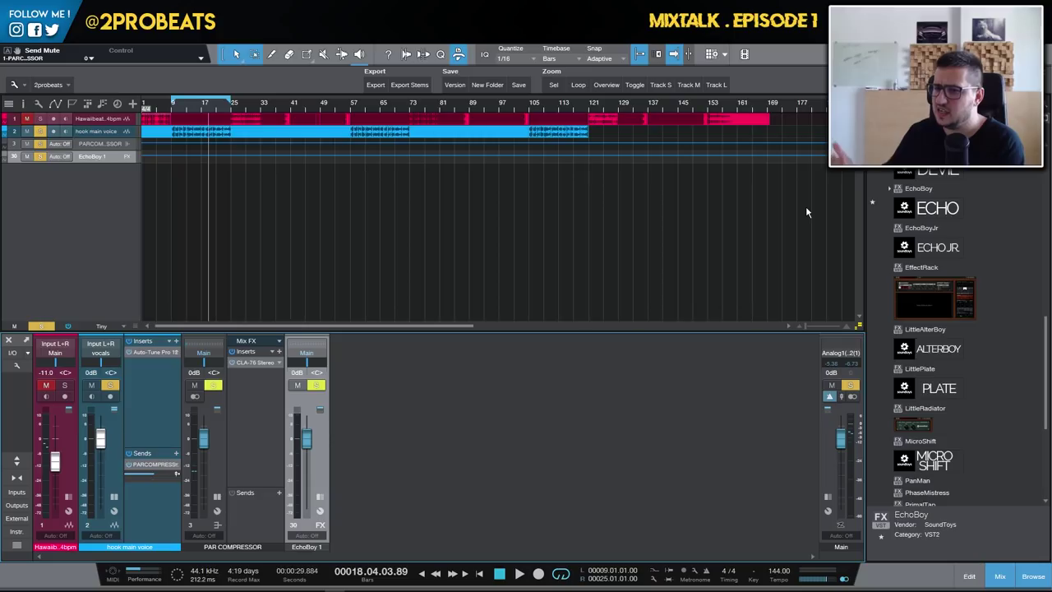
# Collapse the SoundToys folder and insert the PreSonus Fat Channel on the hook main voice track
pyautogui.click(921, 339)
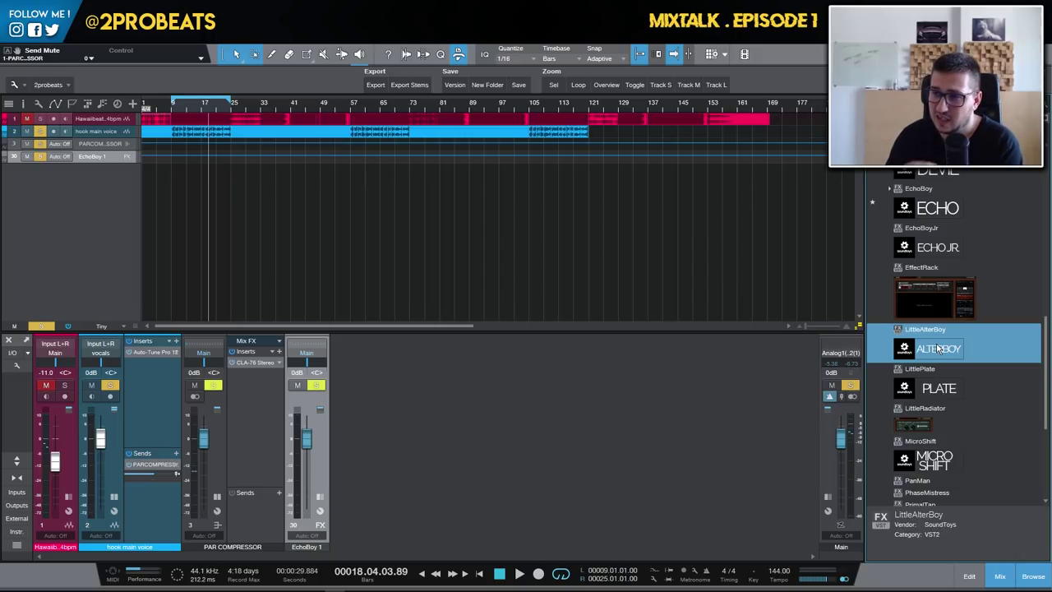
pyautogui.scroll(1, 937, 349)
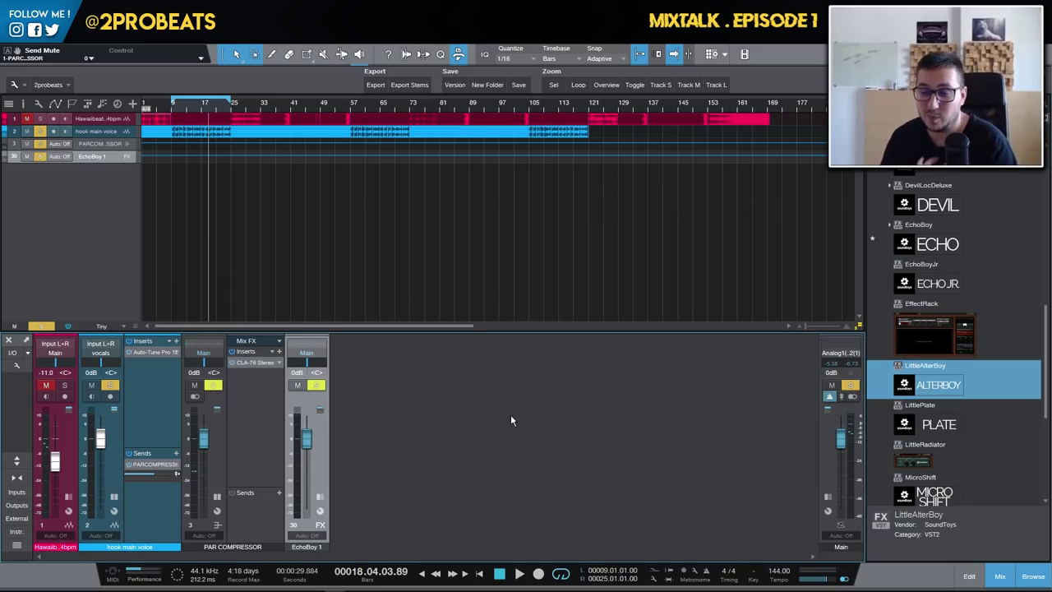
pyautogui.press('Left')
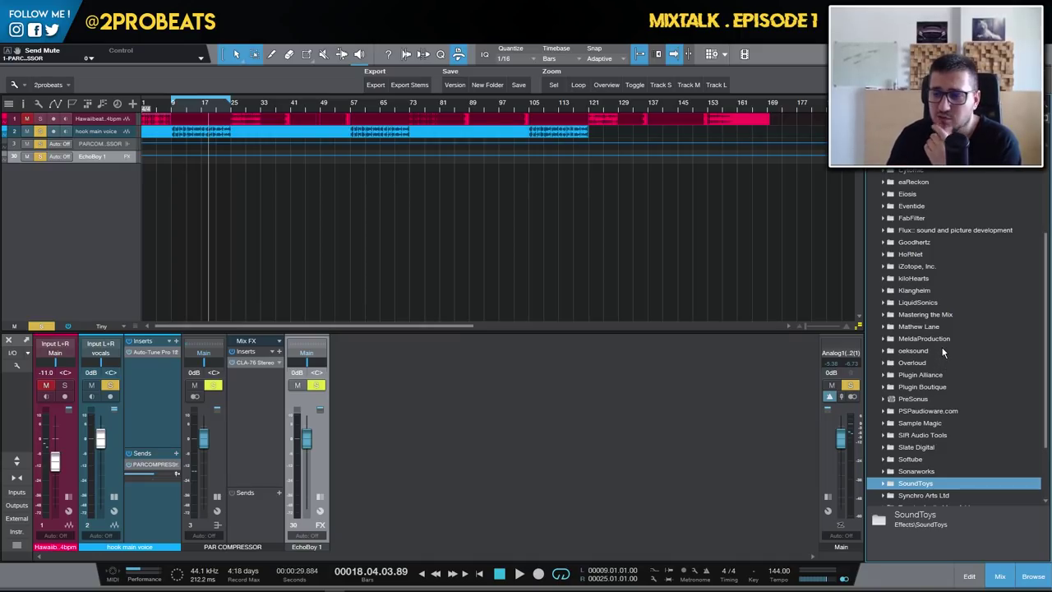
pyautogui.doubleClick(942, 396)
pyautogui.doubleClick(930, 401)
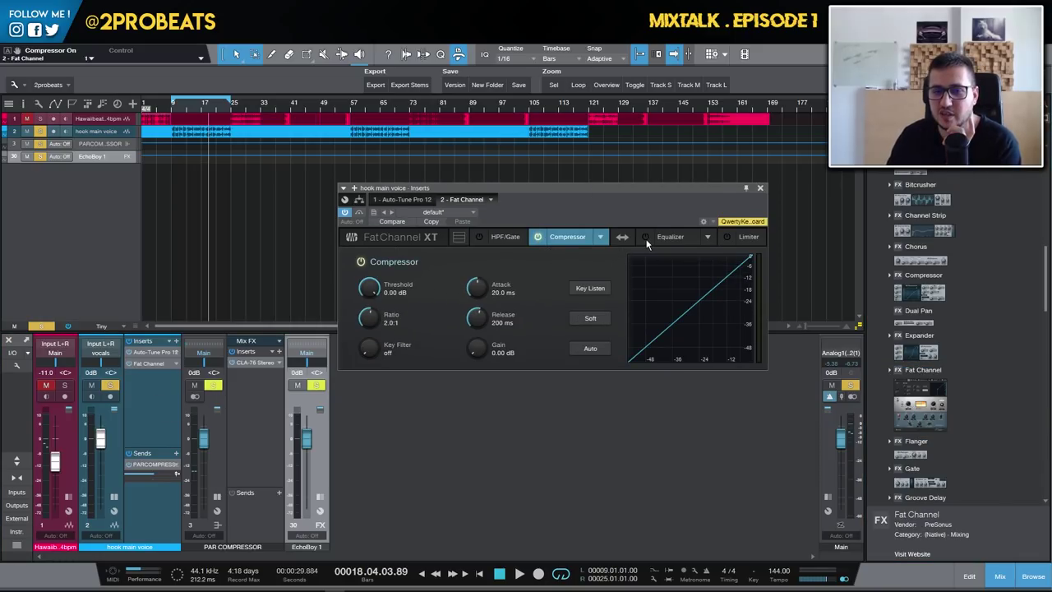
# Enable the Fat Channel's equalizer and switch its compressor model to Tube and finally to FET
pyautogui.click(679, 241)
pyautogui.click(572, 238)
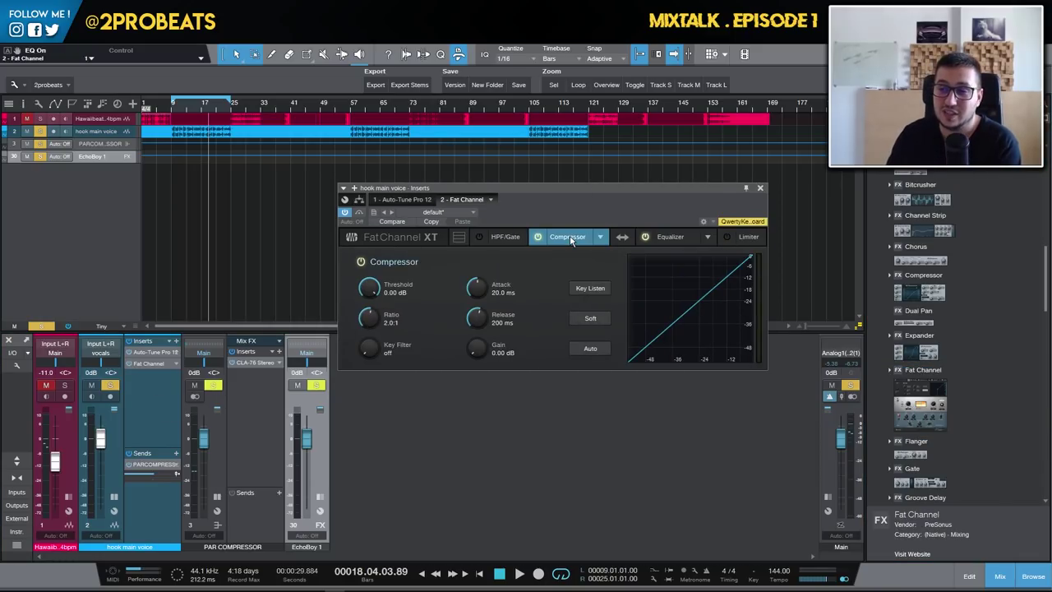
pyautogui.click(601, 238)
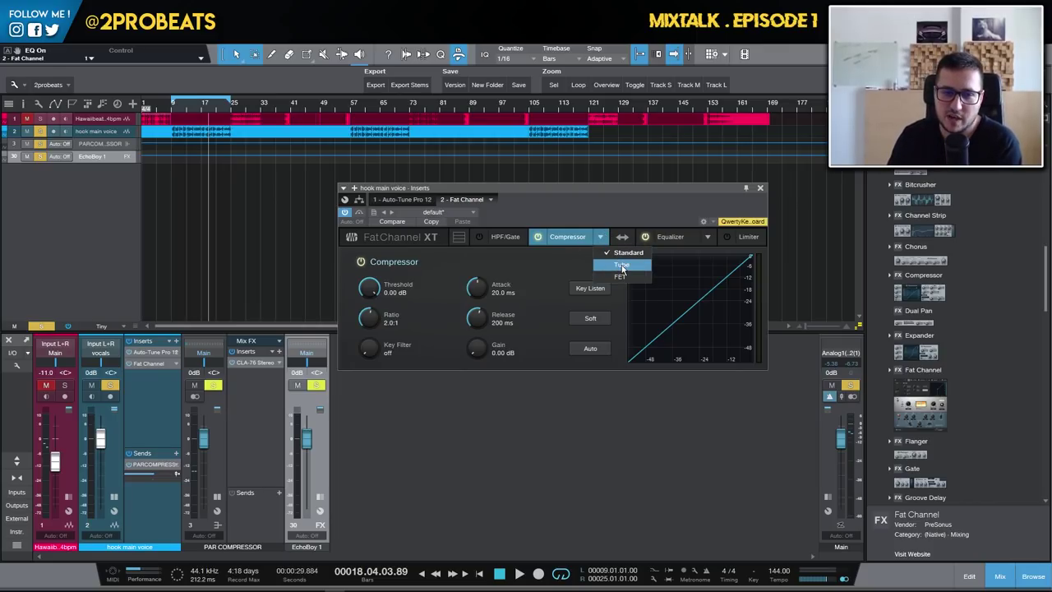
pyautogui.click(622, 265)
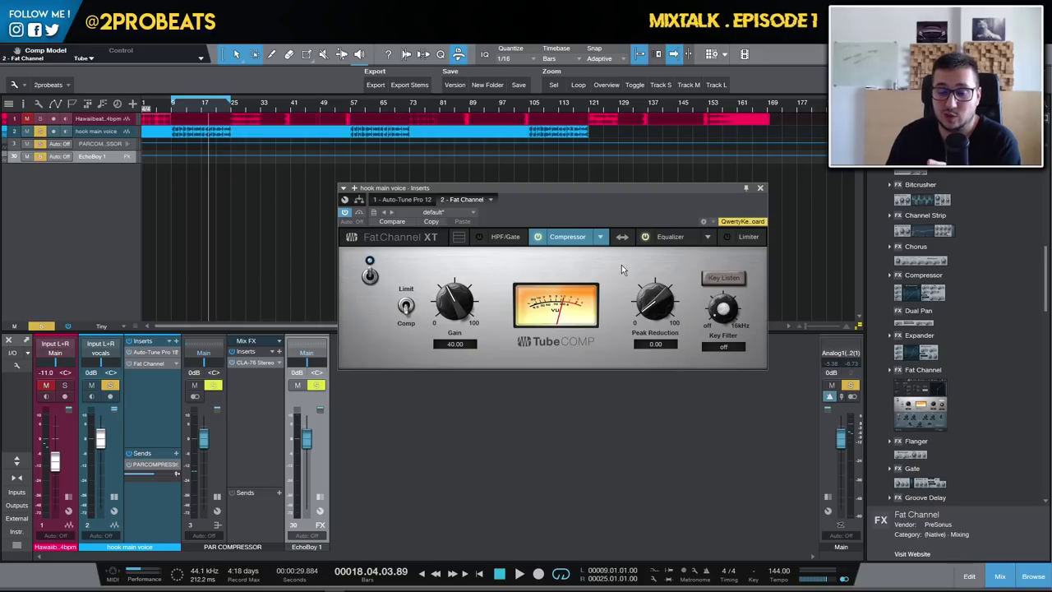
pyautogui.click(601, 237)
pyautogui.click(610, 282)
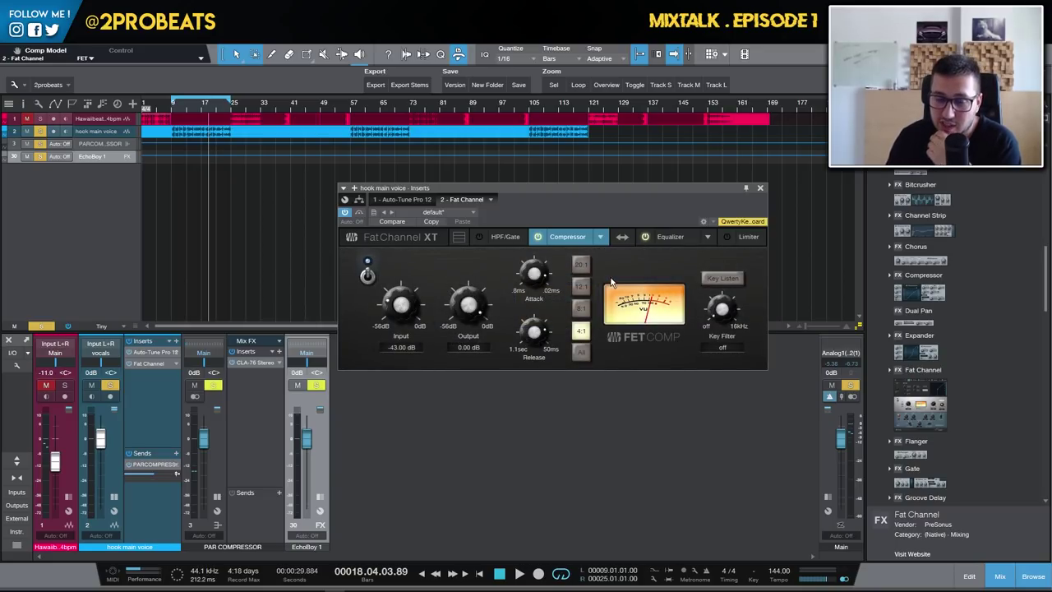
# Try the Fat Channel's Passive and Vintage equalizer models, leave it on Vintage, and close the plug-in window
pyautogui.click(707, 237)
pyautogui.click(733, 264)
pyautogui.click(707, 236)
pyautogui.click(727, 276)
pyautogui.click(707, 237)
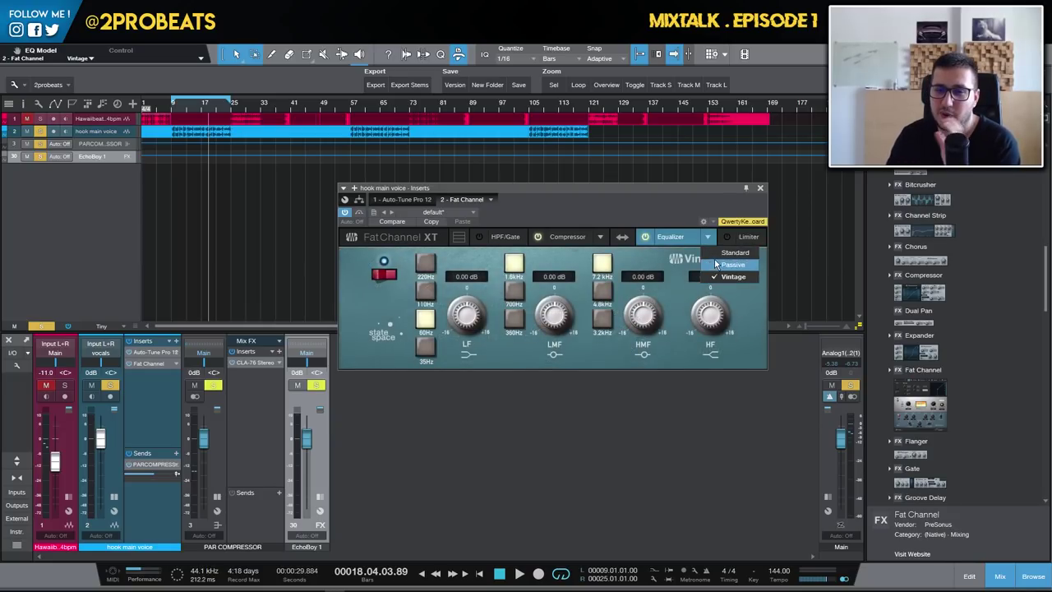
pyautogui.click(727, 265)
pyautogui.click(706, 236)
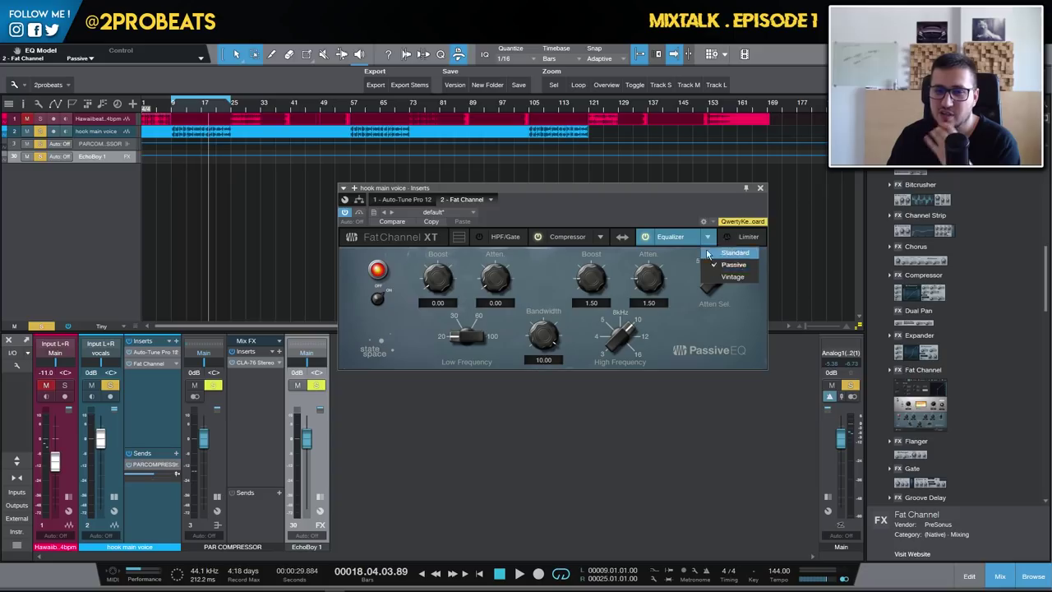
pyautogui.click(728, 277)
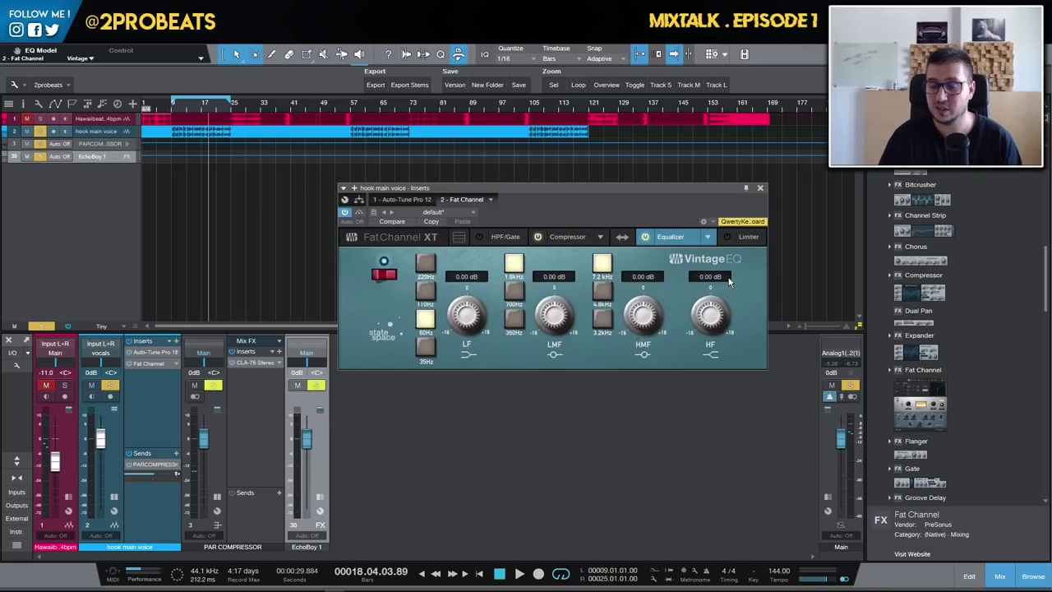
pyautogui.click(761, 188)
pyautogui.scroll(5, 939, 374)
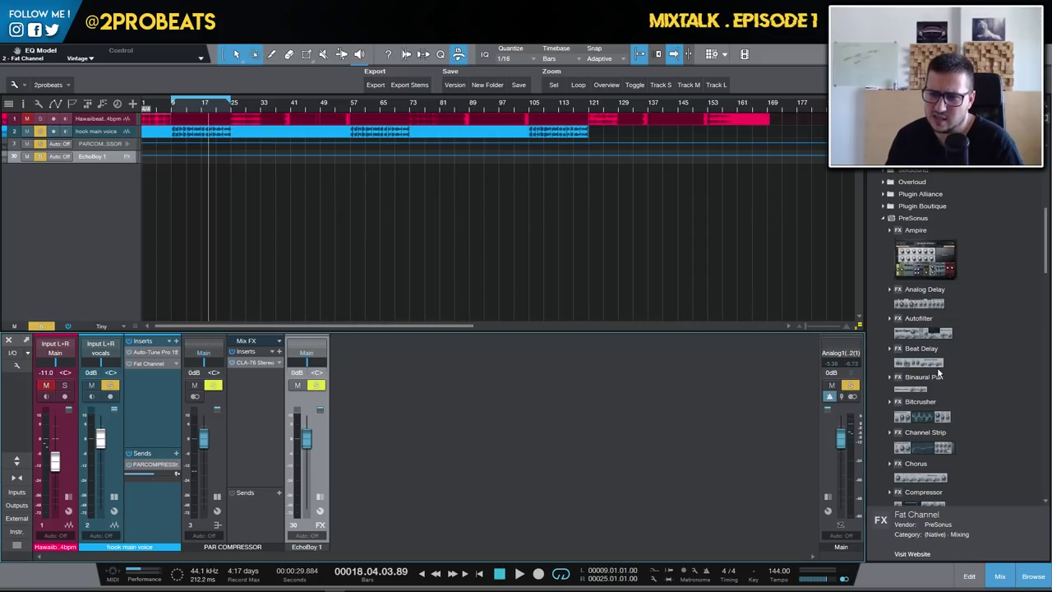
pyautogui.scroll(-5, 940, 374)
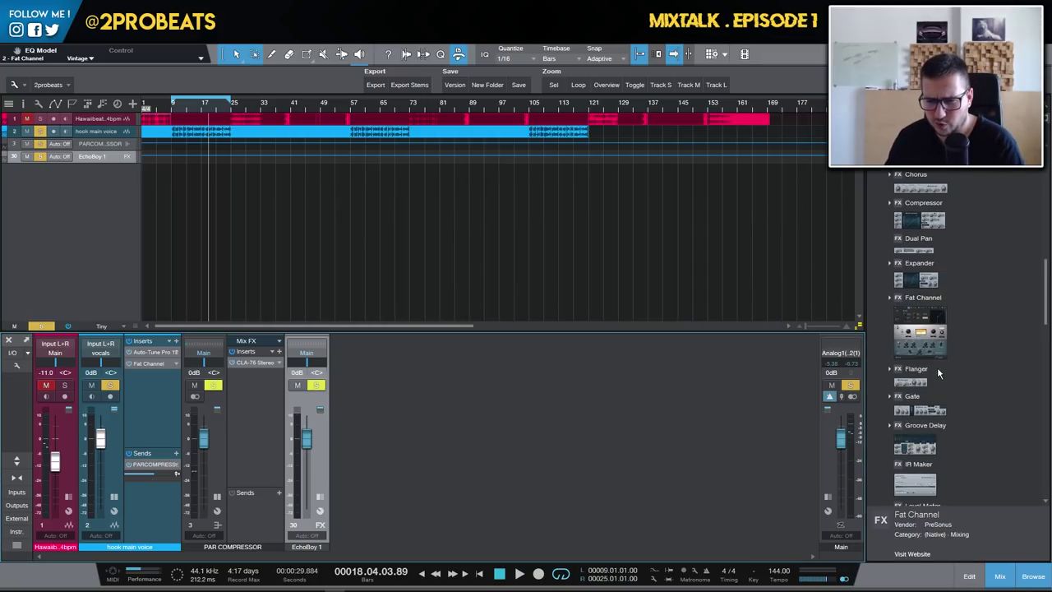
pyautogui.click(151, 364)
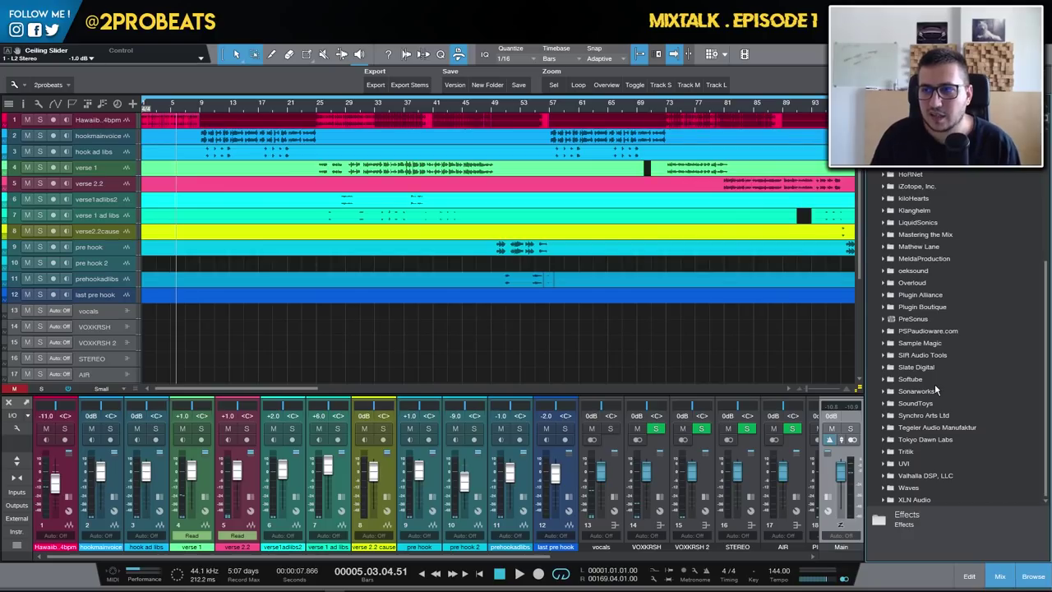
# Expand the Waves folder in the effects browser to show its plug-ins
pyautogui.click(908, 487)
pyautogui.scroll(-5, 949, 387)
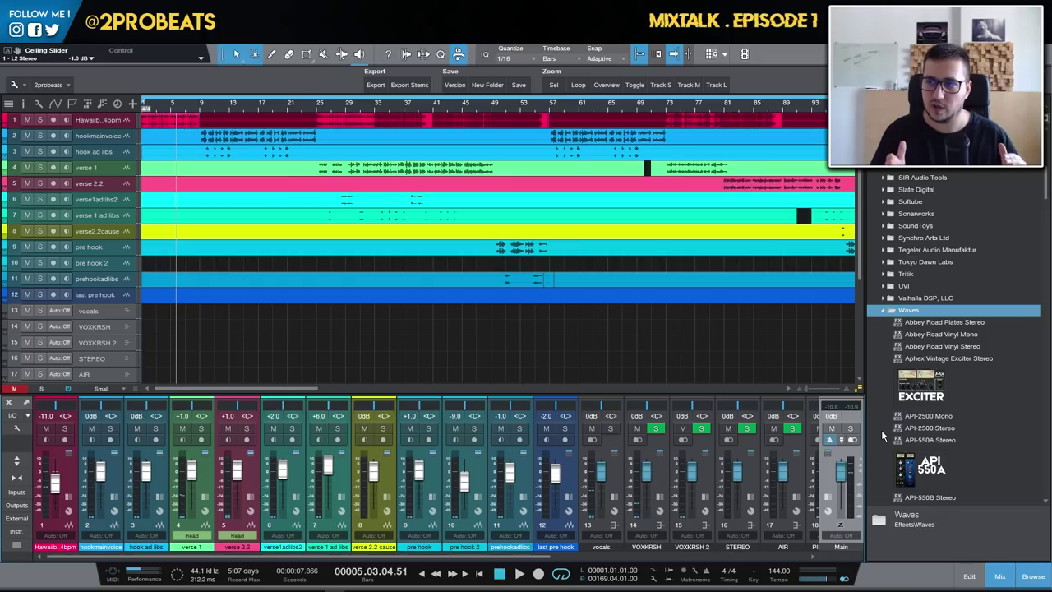
# Show the full insert list of the hook main voice channel, solo the track and play its first hook section
pyautogui.click(206, 144)
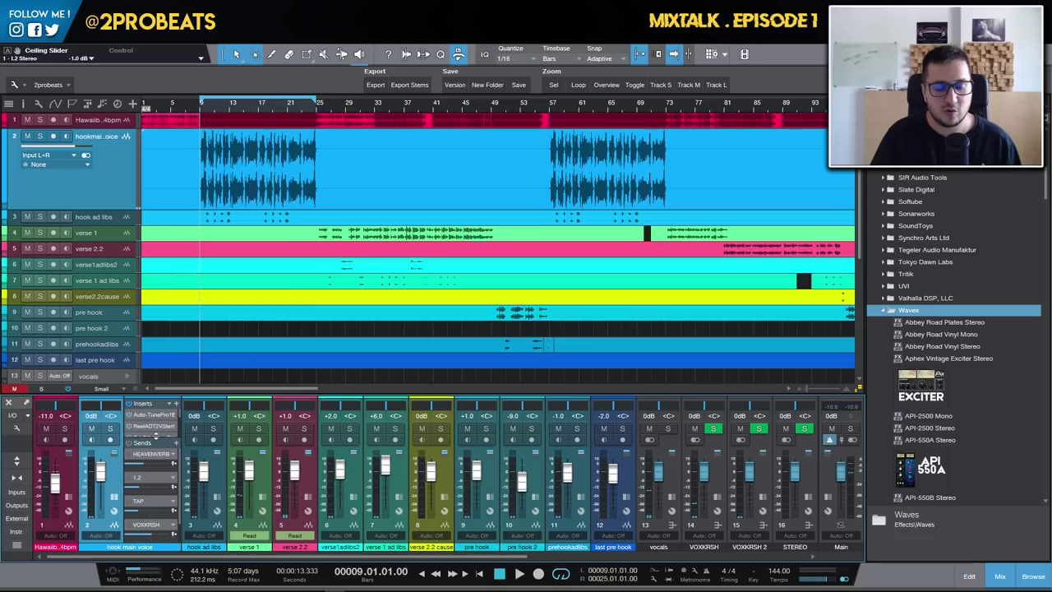
pyautogui.click(141, 442)
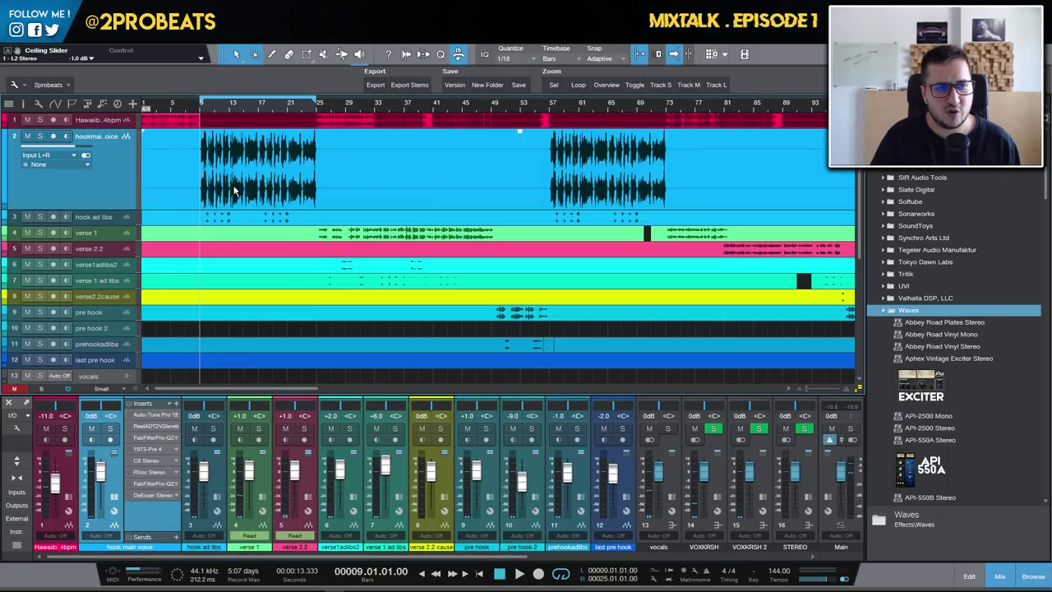
pyautogui.press('s')
pyautogui.press('e')
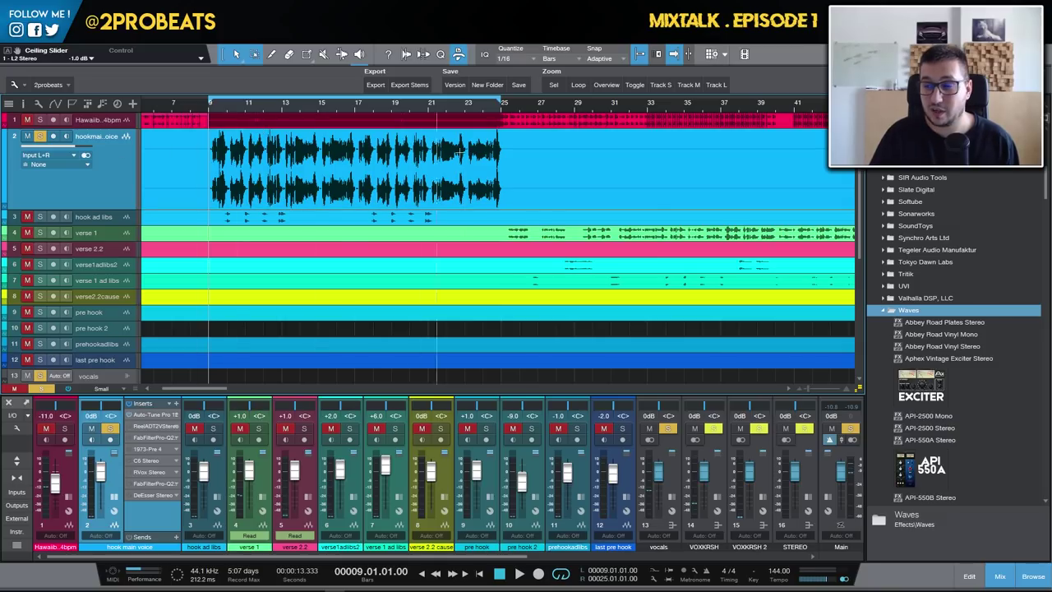
pyautogui.press('space')
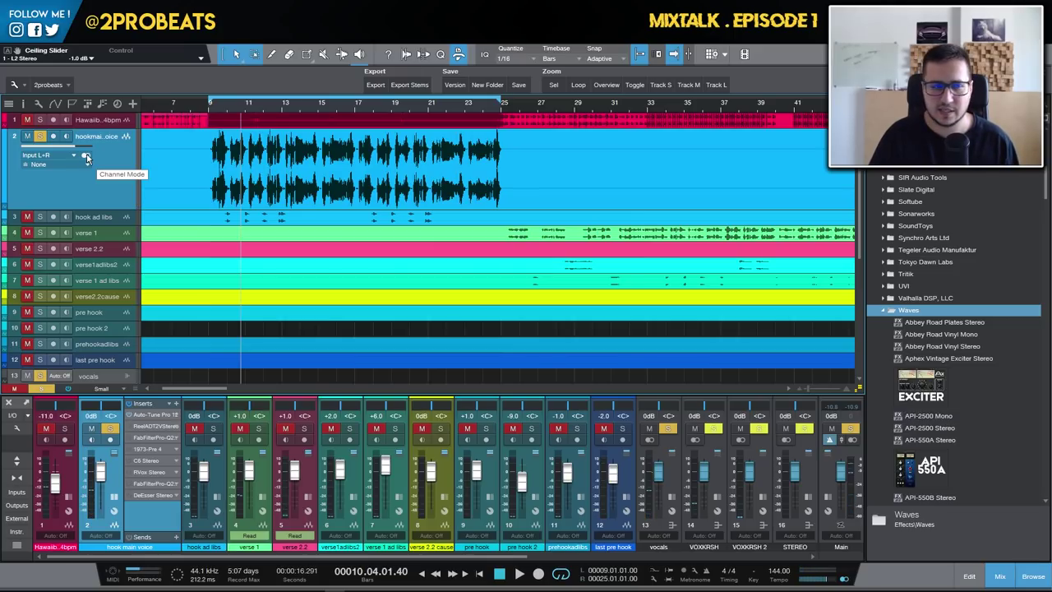
# Switch the hook main voice track to mono during playback, return it to stereo for comparison, and stop playback
pyautogui.click(86, 156)
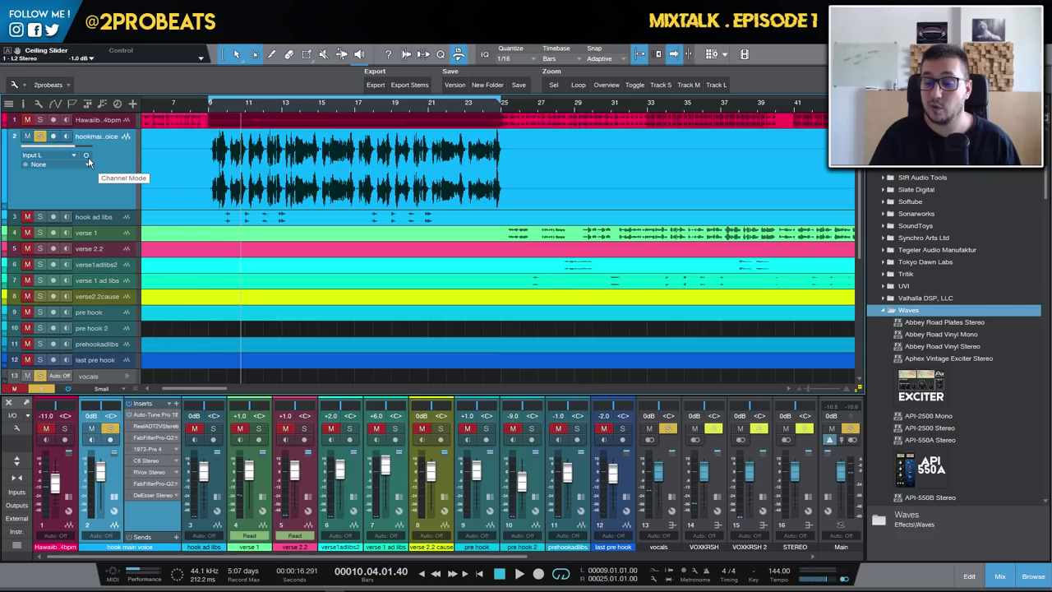
pyautogui.press('space')
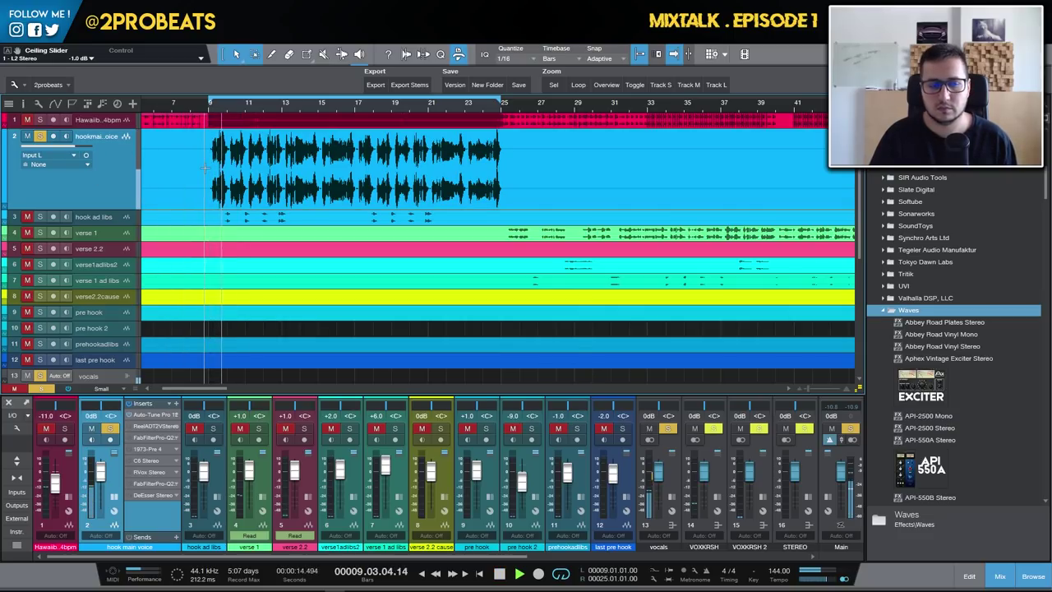
pyautogui.click(85, 156)
pyautogui.press('space')
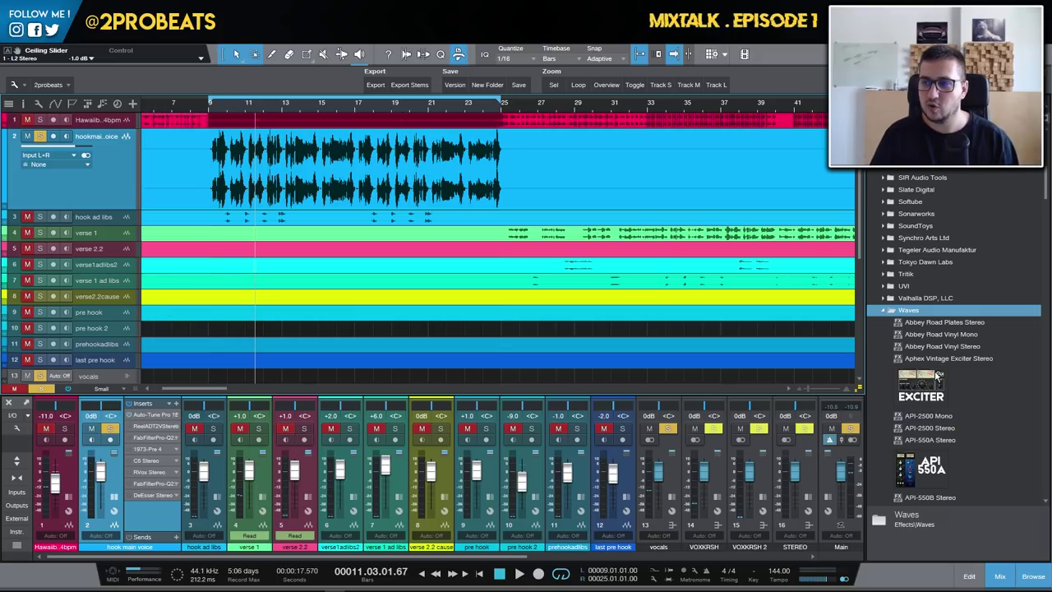
# Find CLA Vocals Stereo among the Waves plug-ins and add it as the last insert on the hook main voice channel
pyautogui.scroll(-4, 937, 375)
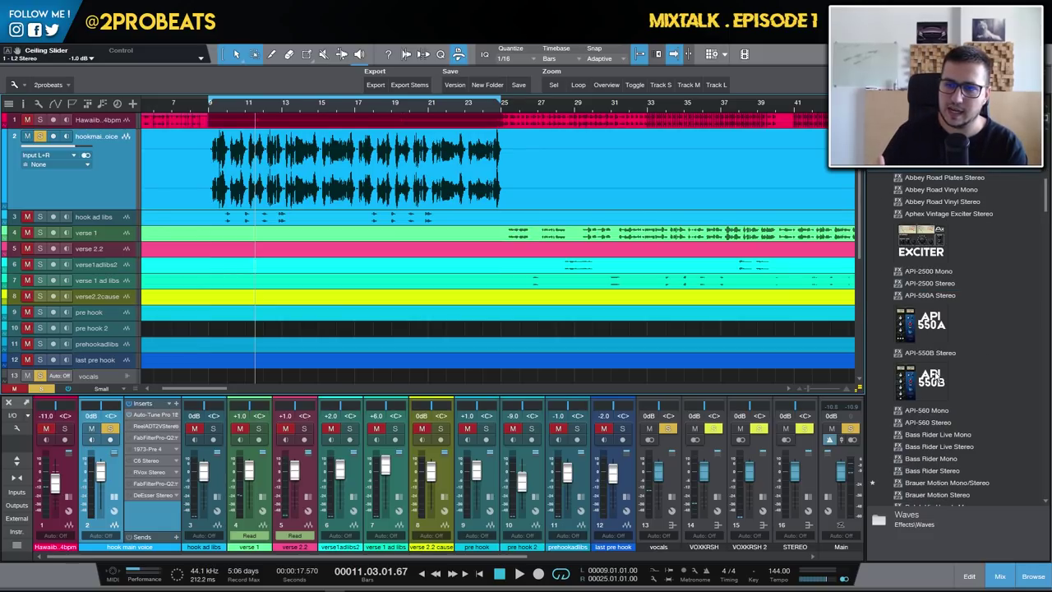
pyautogui.scroll(1, 954, 369)
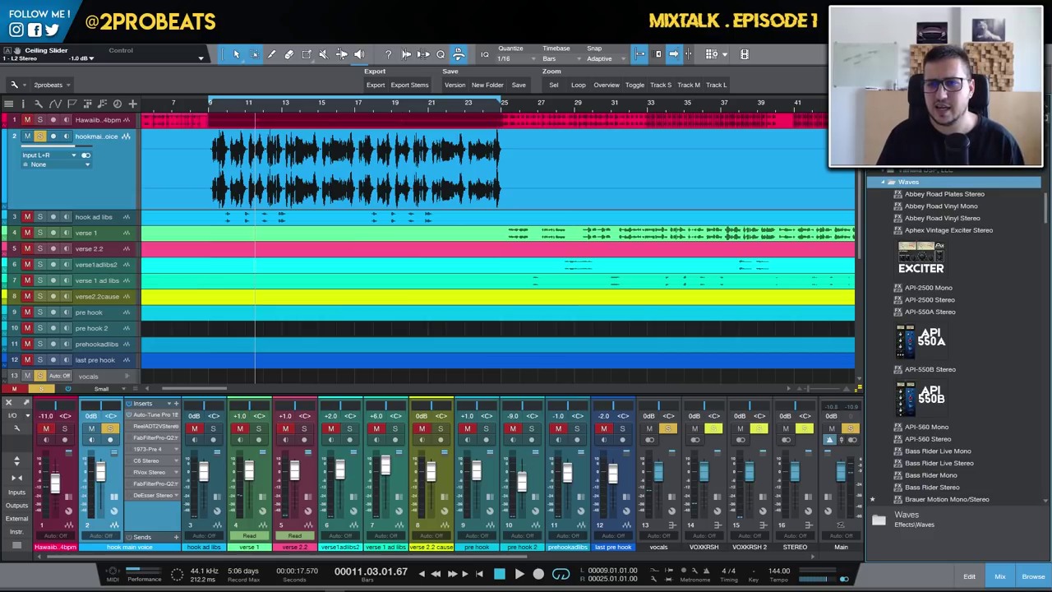
pyautogui.scroll(-15, 945, 370)
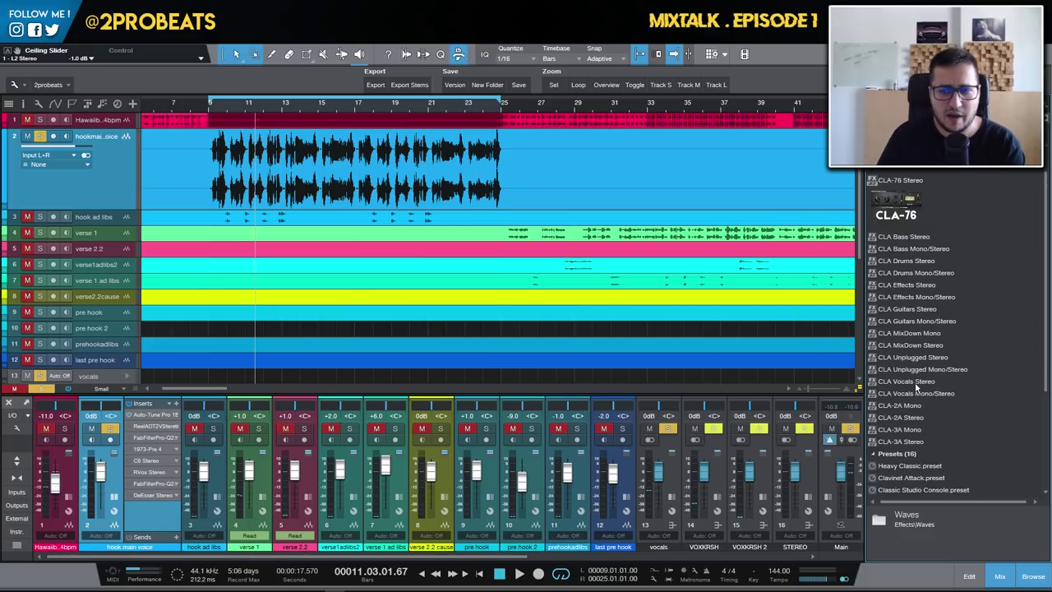
pyautogui.click(919, 383)
pyautogui.click(927, 394)
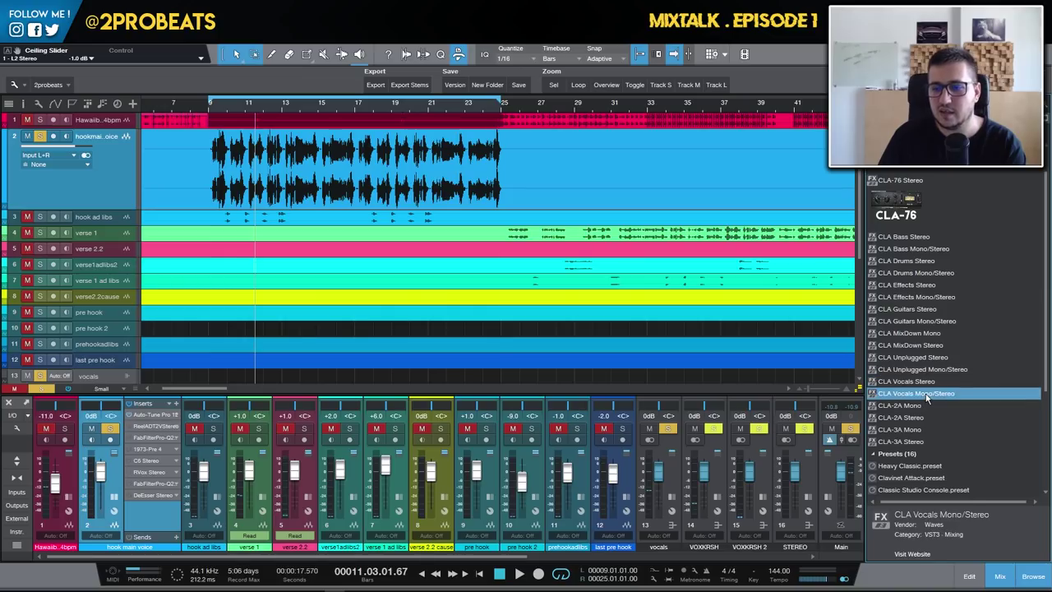
pyautogui.moveTo(912, 382); pyautogui.dragTo(146, 514)
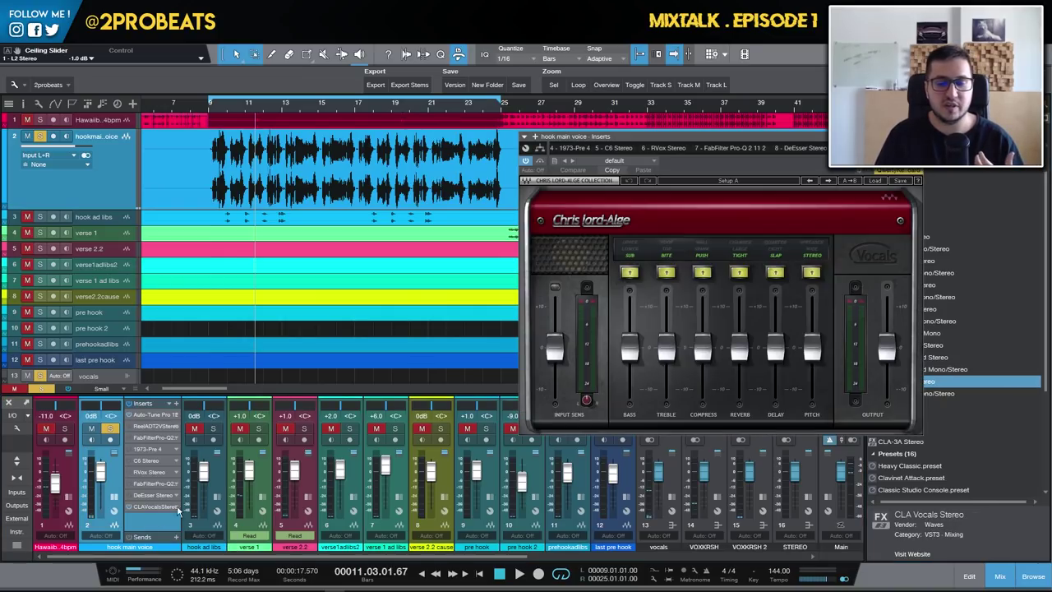
# Raise the Pitch fader of CLA Vocals to 10.0 and close the plug-in window
pyautogui.moveTo(767, 134); pyautogui.dragTo(547, 185)
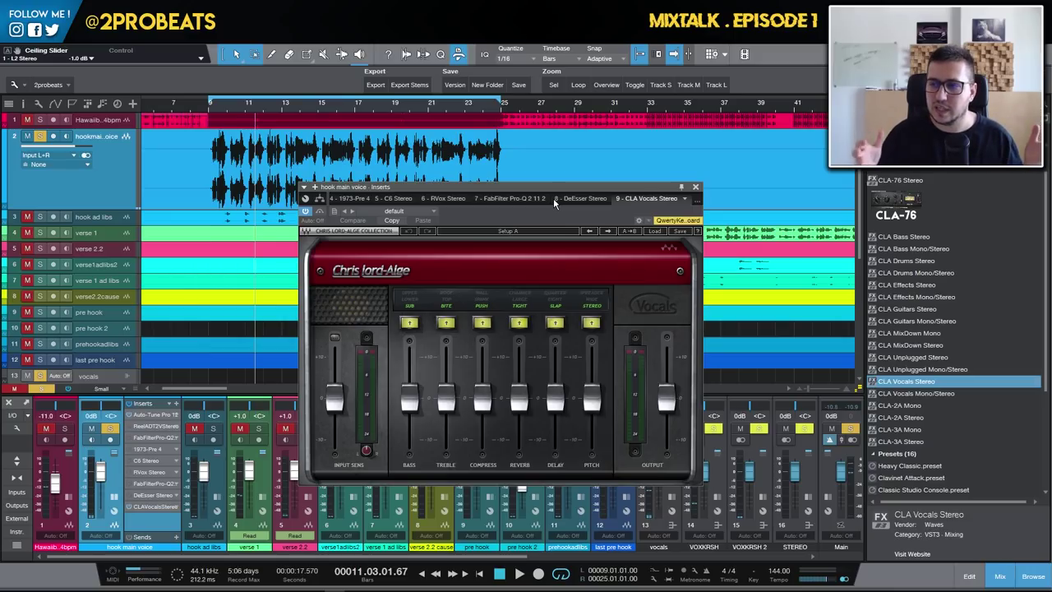
pyautogui.moveTo(591, 400); pyautogui.dragTo(591, 355)
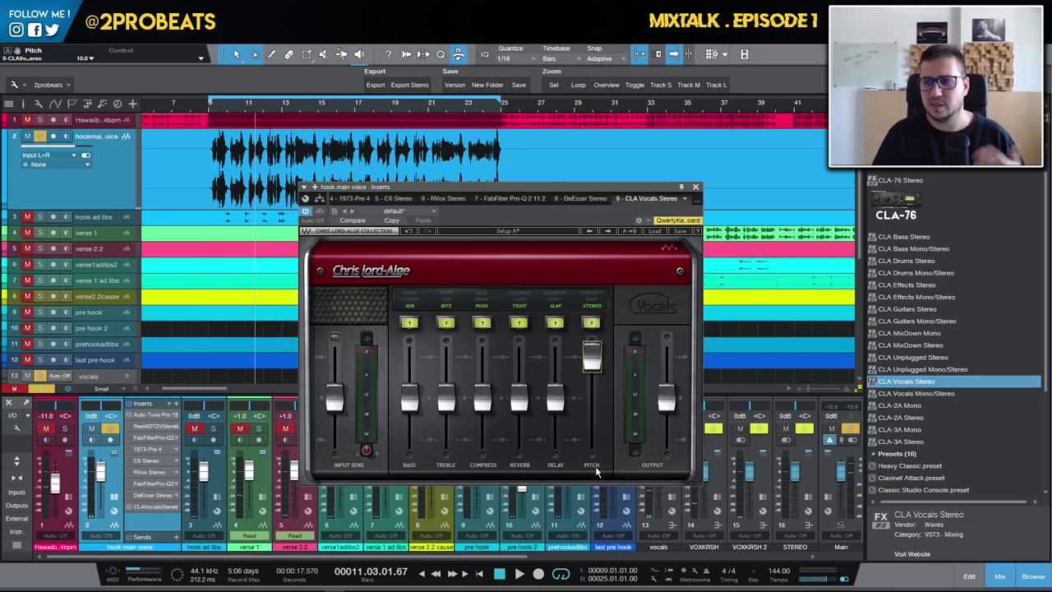
pyautogui.click(696, 188)
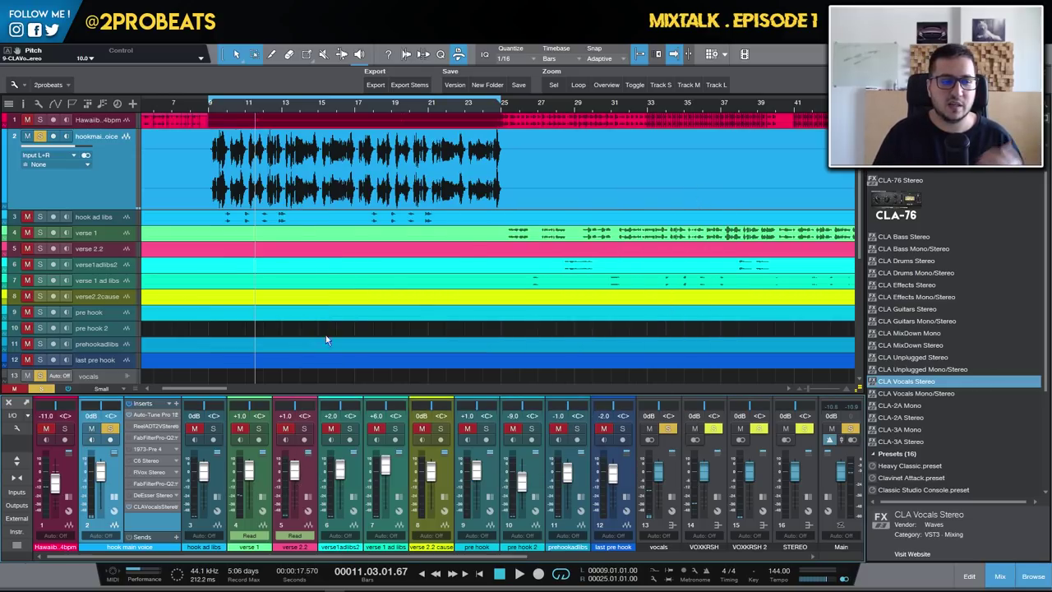
# Paste the copied vocal clip at the start of the MONO track
pyautogui.scroll(-5, 345, 281)
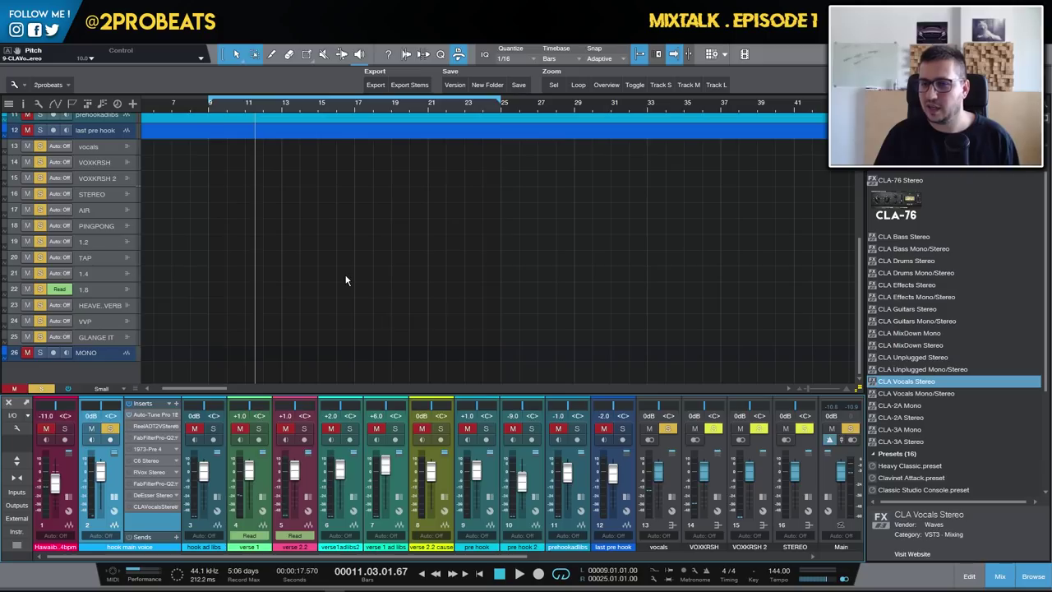
pyautogui.hotkey('ctrl', 'v')
pyautogui.click(86, 357)
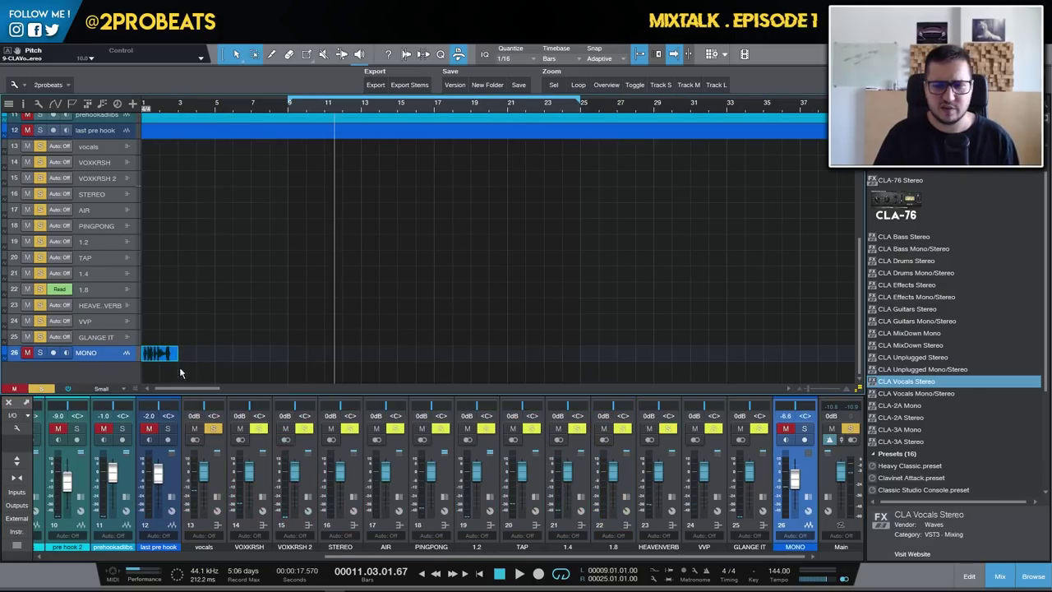
# Play the pasted clip soloed in a loop, and move the MONO track directly below the hook main voice track
pyautogui.press('s')
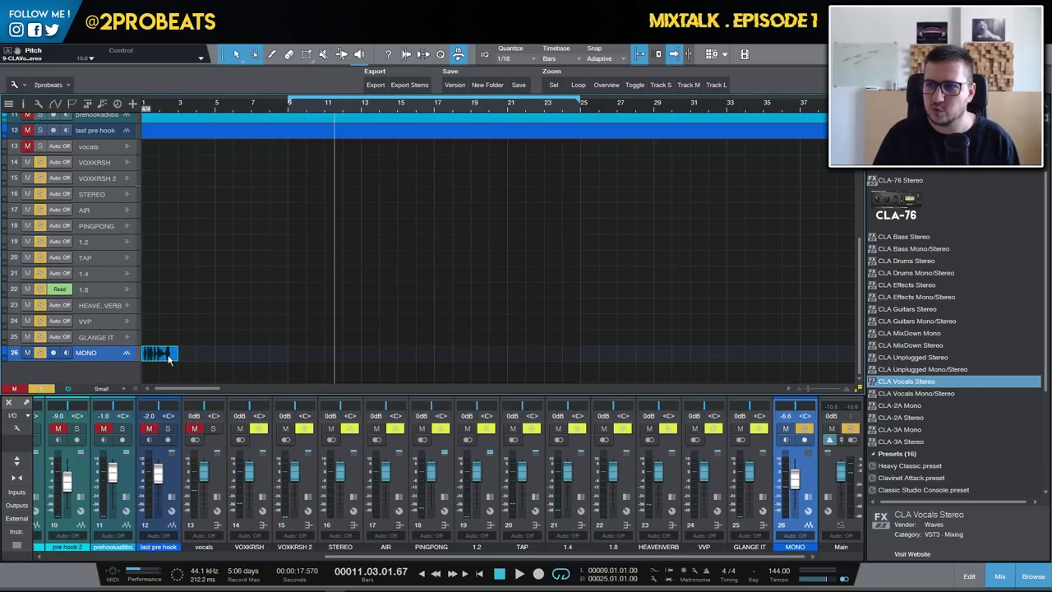
pyautogui.press('p')
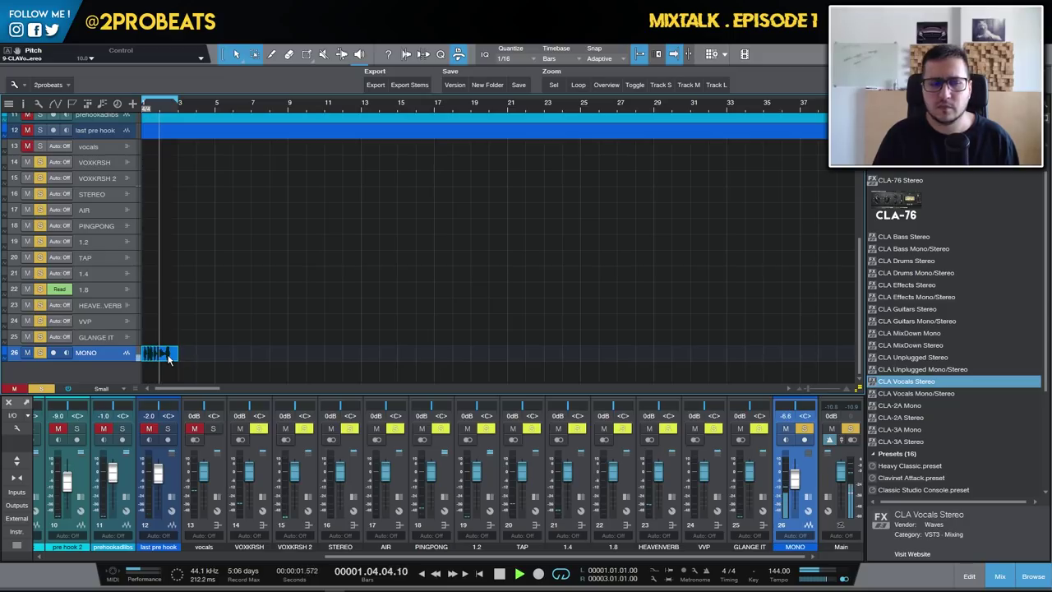
pyautogui.moveTo(86, 353); pyautogui.dragTo(86, 124)
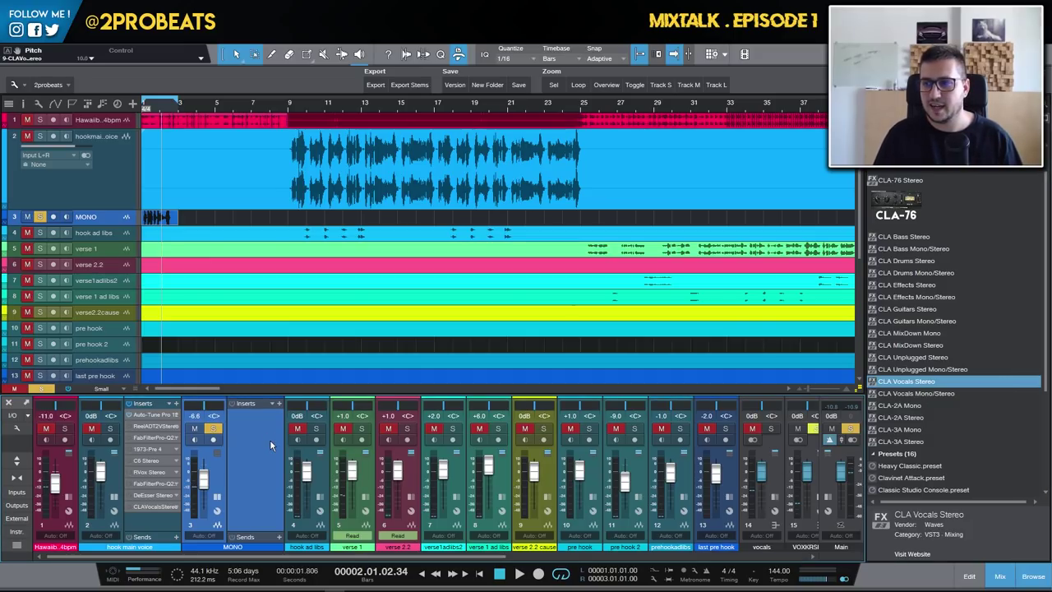
# Insert CLA Vocals Stereo on the MONO channel, raise its Reverb fader and set Delay to 10.0 during playback, and close the plug-in
pyautogui.moveTo(269, 439); pyautogui.dragTo(269, 438)
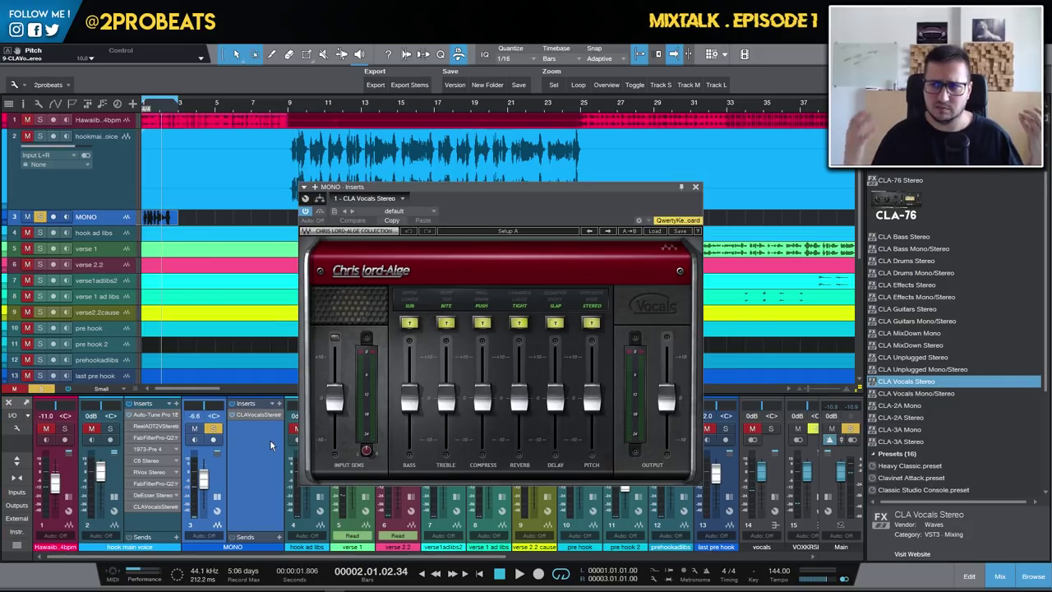
pyautogui.press('space')
pyautogui.moveTo(555, 400); pyautogui.dragTo(554, 355)
pyautogui.moveTo(518, 400); pyautogui.dragTo(516, 357)
pyautogui.click(556, 351)
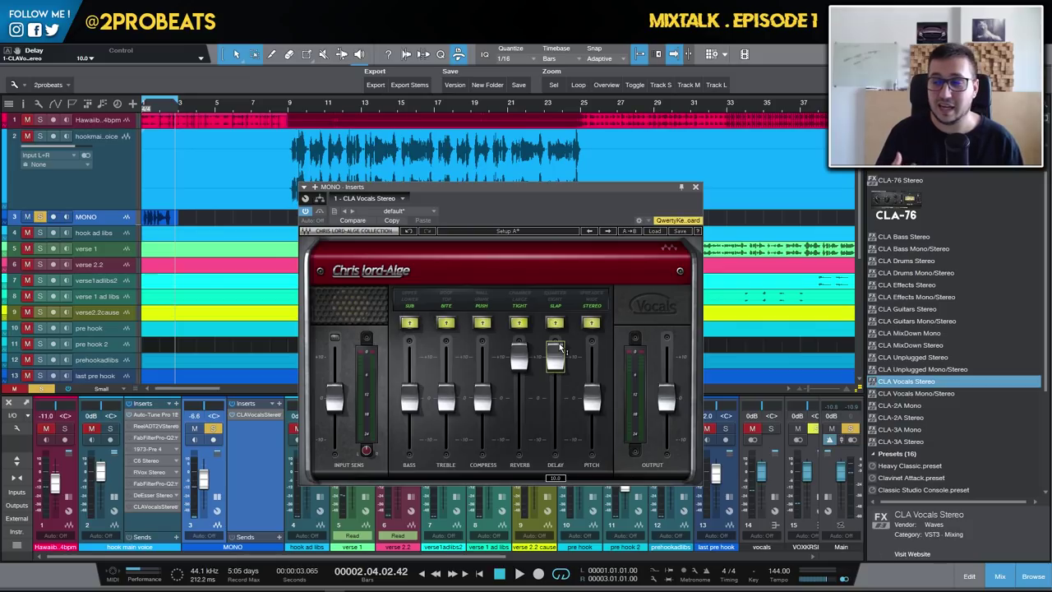
pyautogui.click(695, 187)
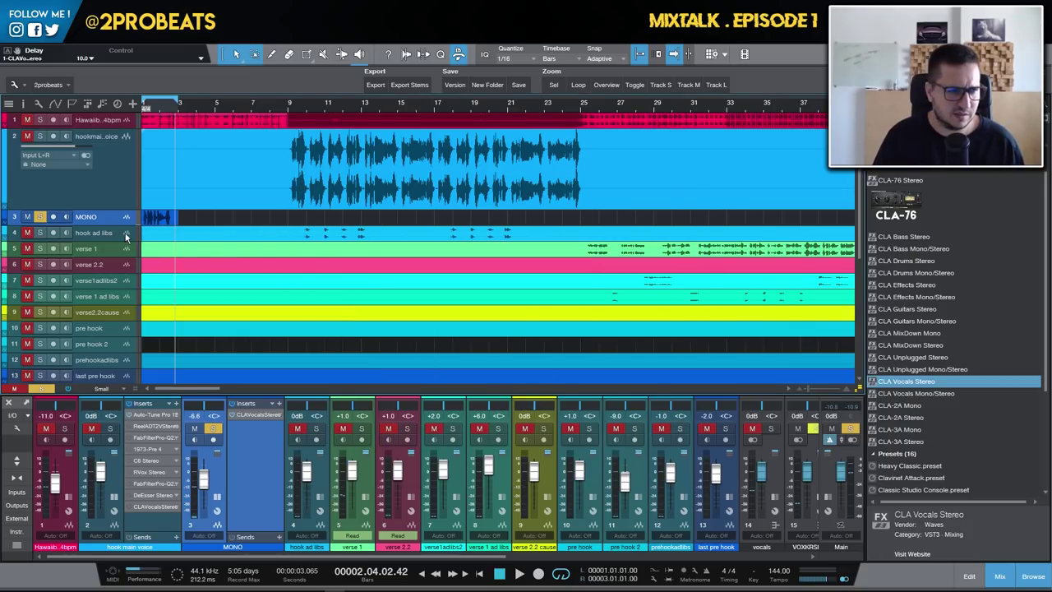
# Increase the MONO track's height and remove CLA Vocals Stereo from its inserts
pyautogui.moveTo(119, 226); pyautogui.dragTo(115, 264)
pyautogui.rightClick(264, 500)
pyautogui.click(255, 475)
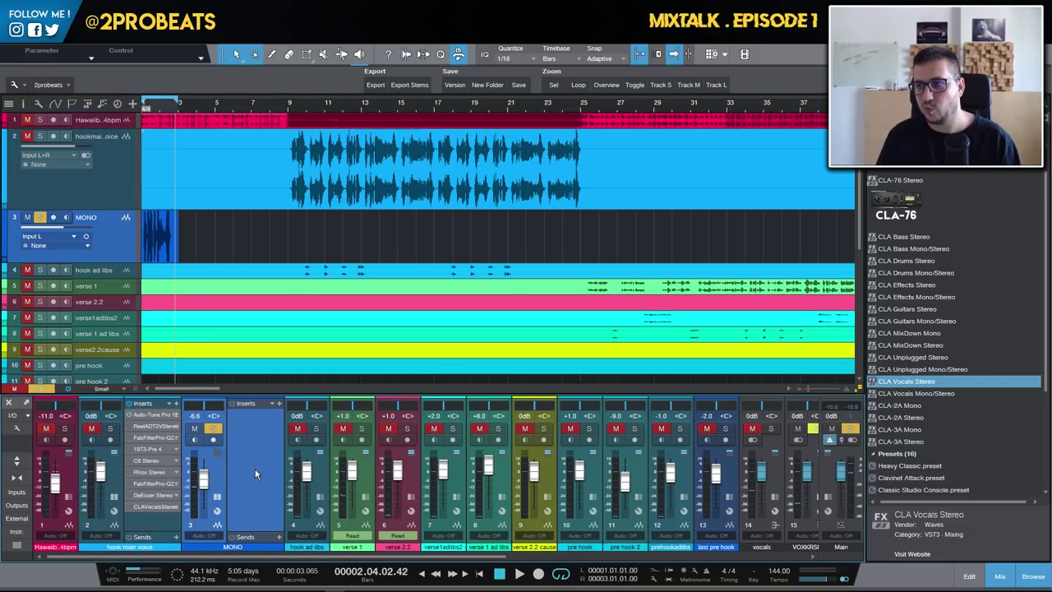
# Add a bus for the selected MONO channel and hide the original MONO audio channel
pyautogui.rightClick(255, 474)
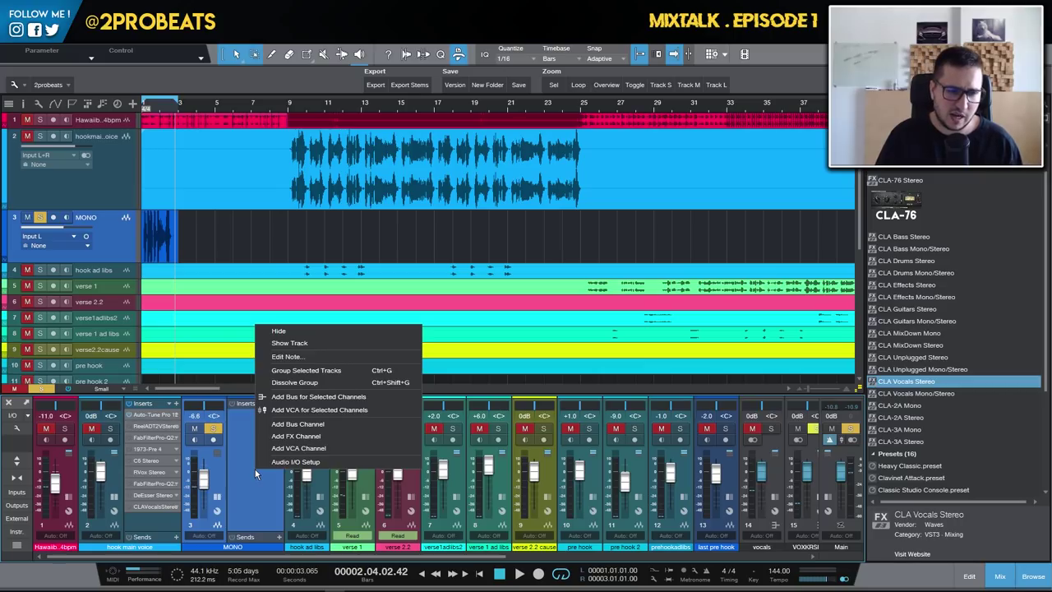
pyautogui.click(353, 396)
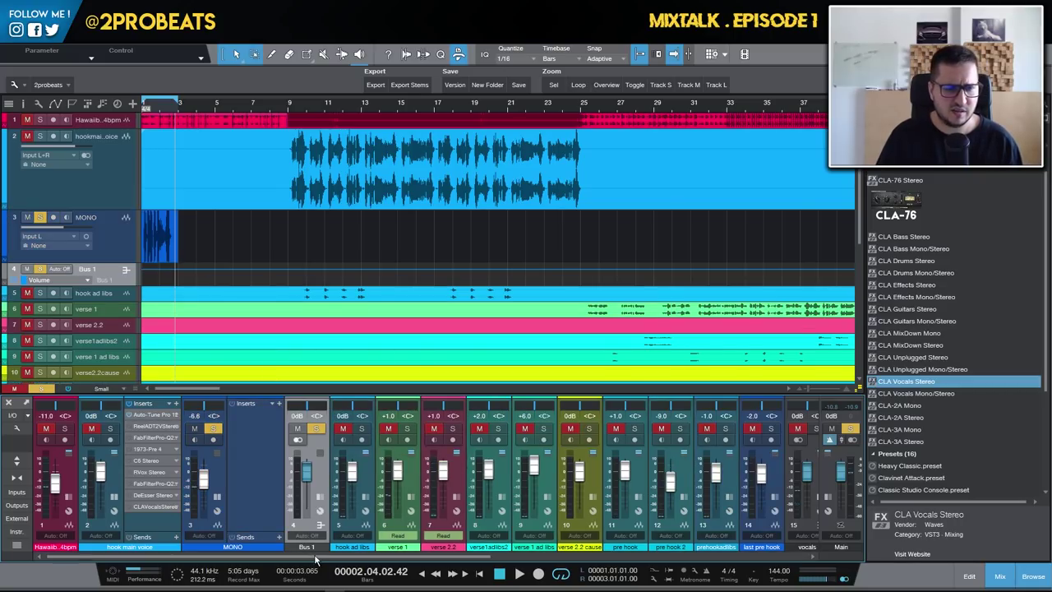
pyautogui.rightClick(251, 516)
pyautogui.click(280, 336)
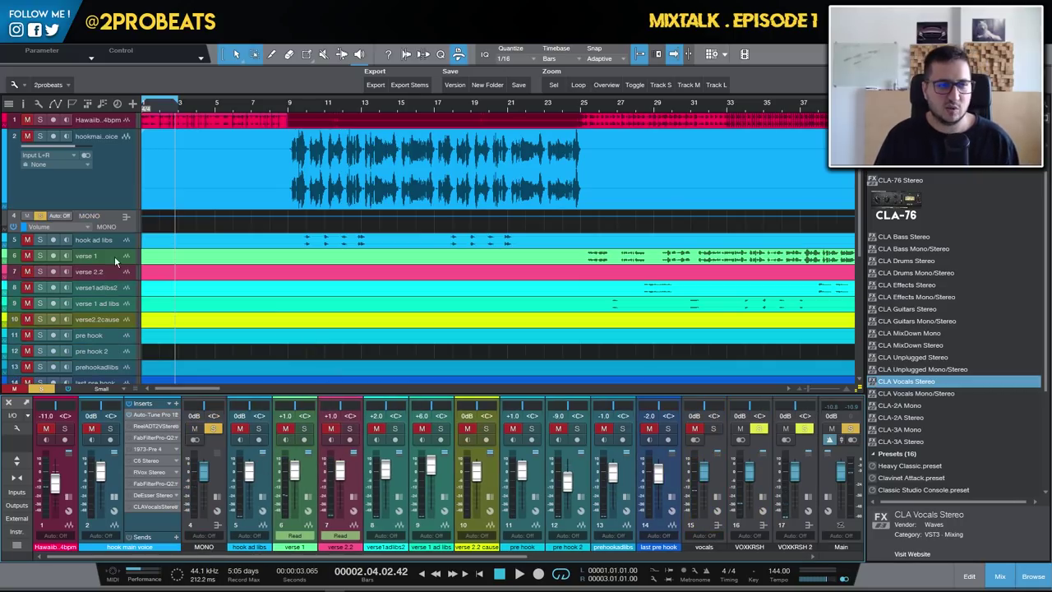
# Insert CLA Vocals Stereo on the MONO bus, raise its Reverb fader and set Delay to 10.0, audition the result, and close the plug-in
pyautogui.click(222, 476)
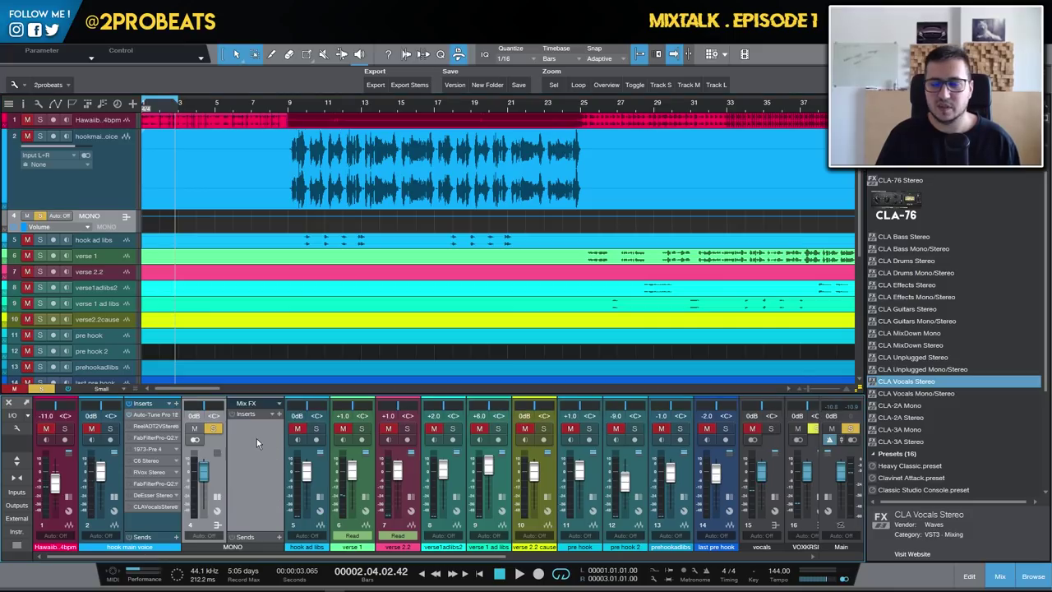
pyautogui.doubleClick(912, 381)
pyautogui.moveTo(519, 417); pyautogui.dragTo(526, 360)
pyautogui.moveTo(555, 401); pyautogui.dragTo(556, 360)
pyautogui.press('space')
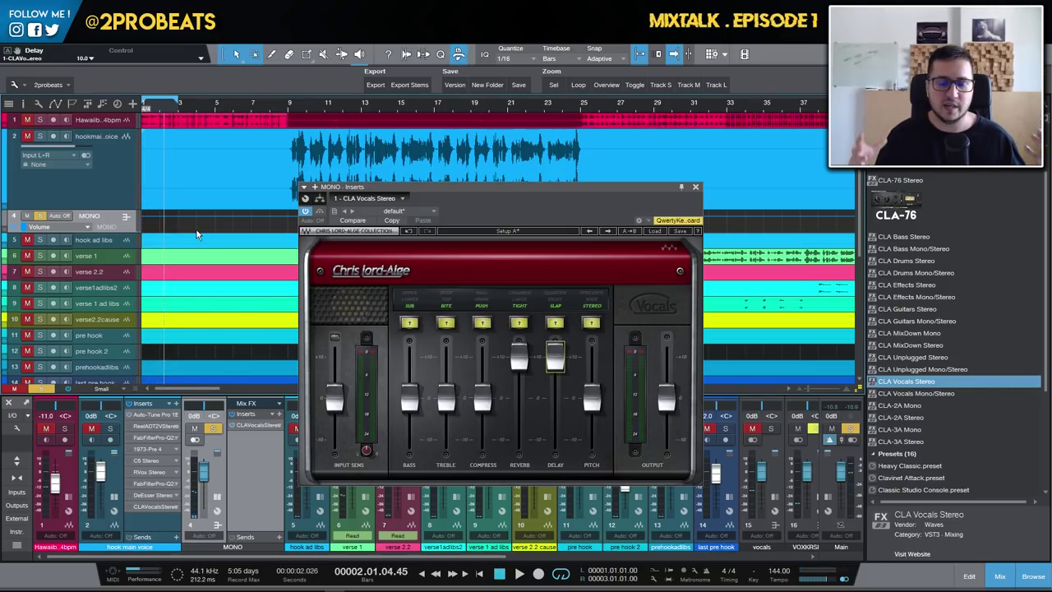
pyautogui.hotkey('ctrl', 'w')
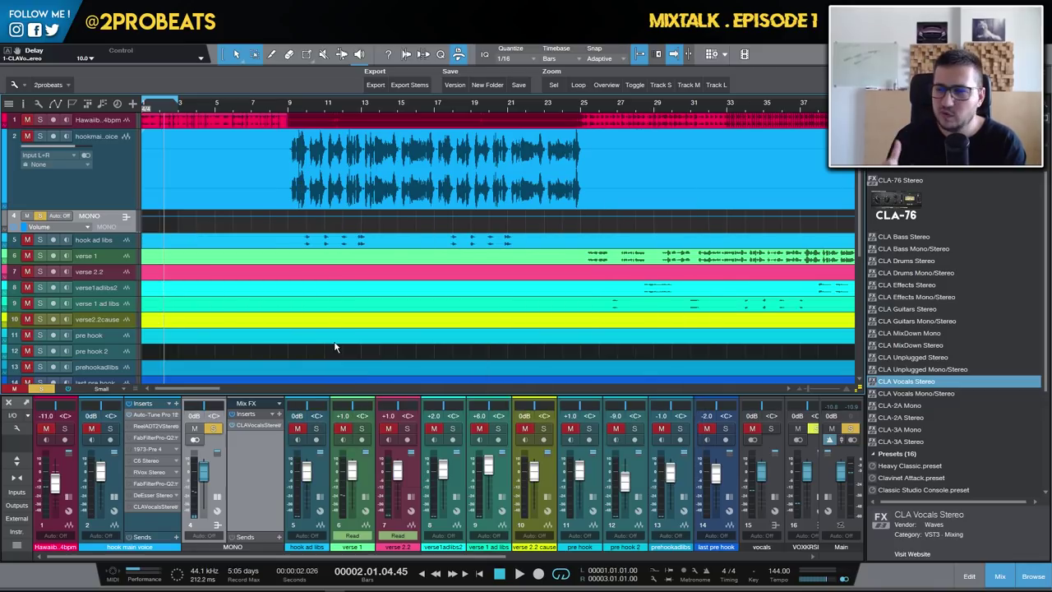
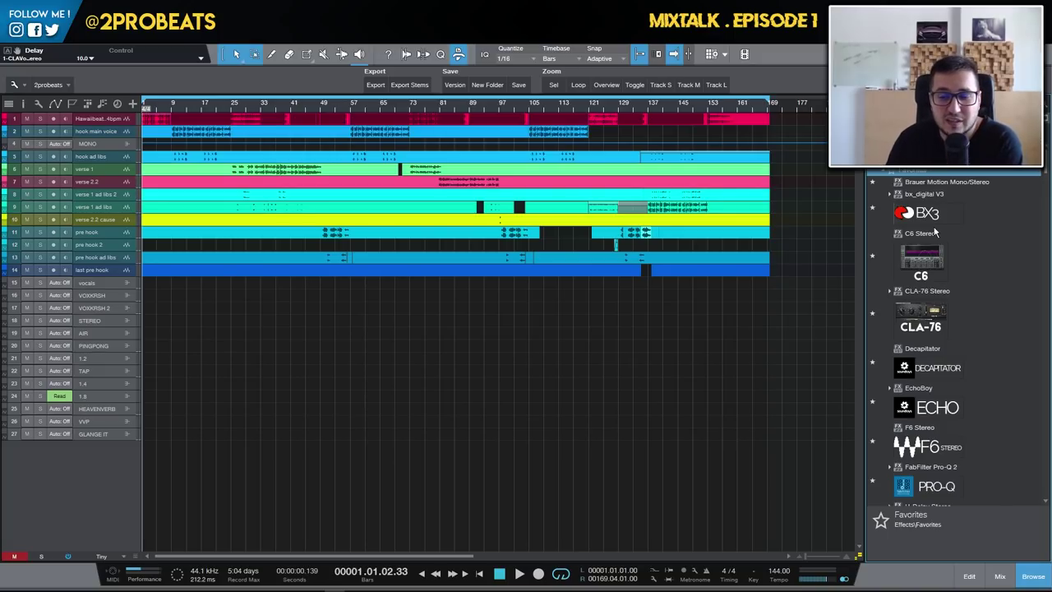
# Find F6 Stereo among the favorite effects and load it onto a new track
pyautogui.scroll(-1, 937, 246)
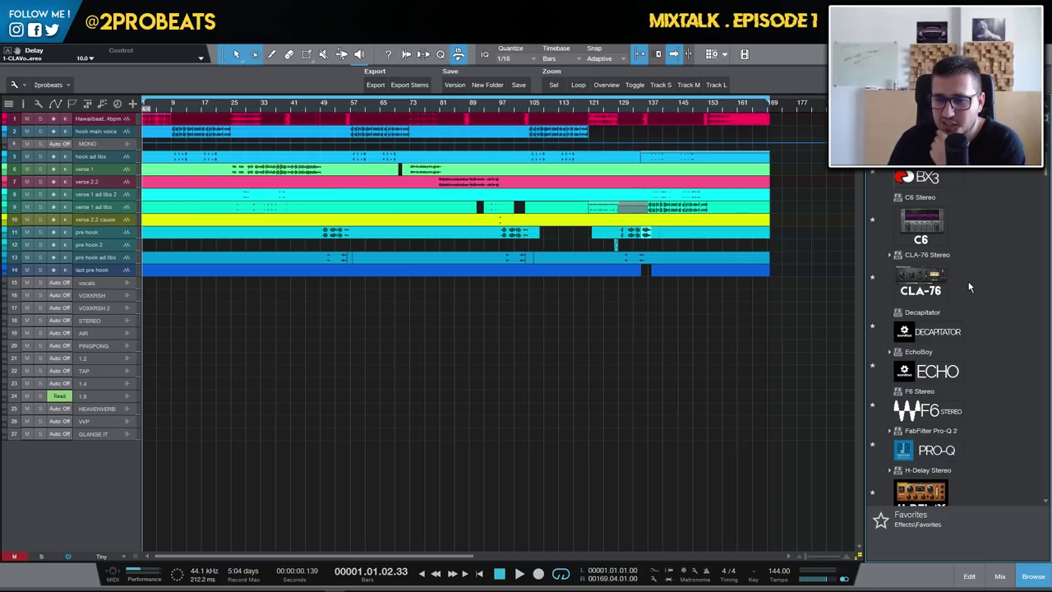
pyautogui.scroll(-1, 935, 338)
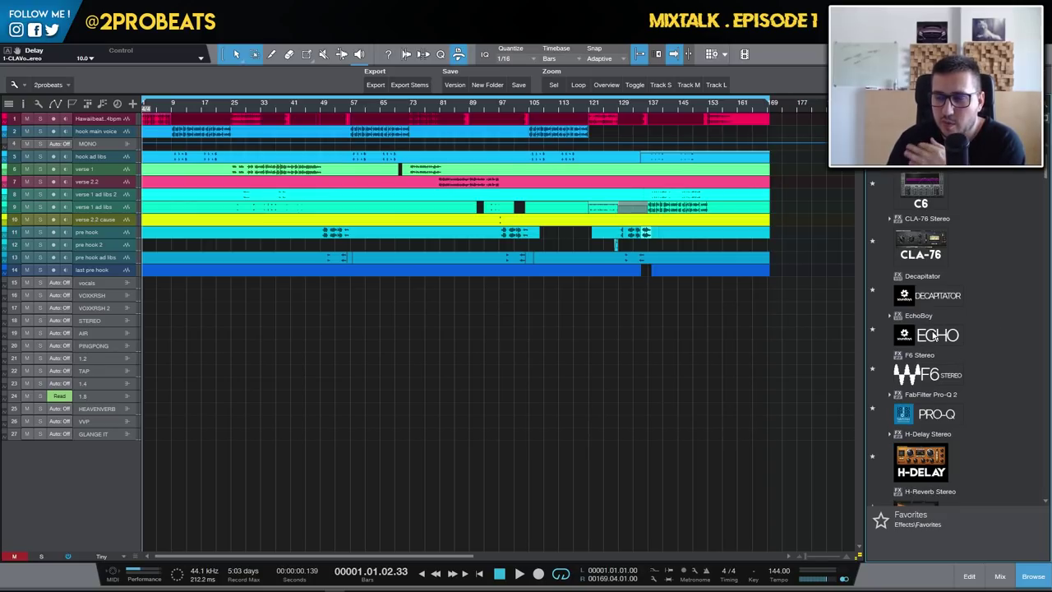
pyautogui.click(942, 385)
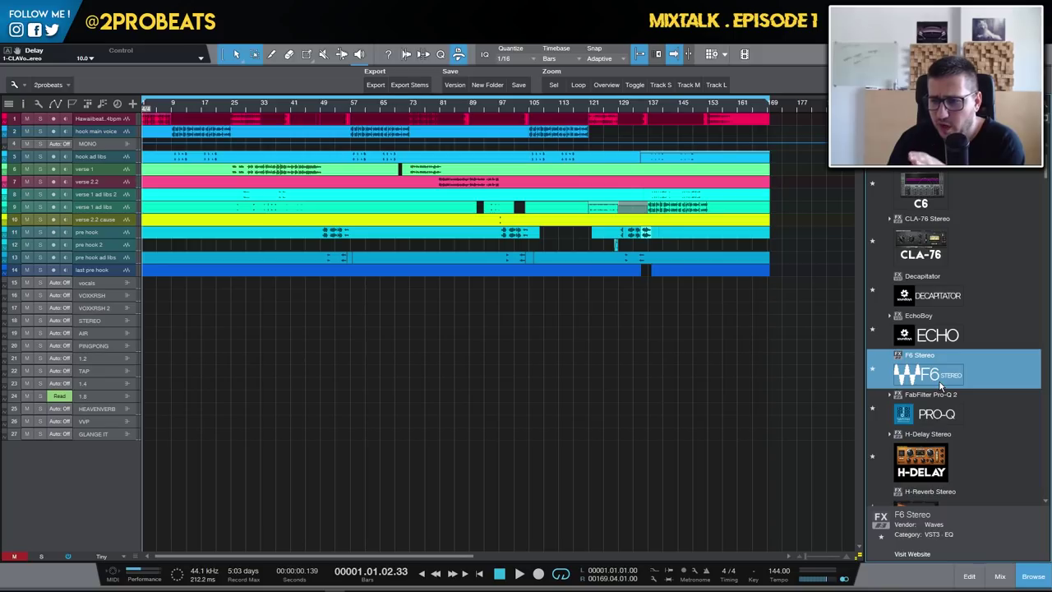
pyautogui.moveTo(942, 384); pyautogui.dragTo(677, 329)
# Point out H-Delay Stereo and H-Reverb Stereo among the favorite effects, and close the F6 window
pyautogui.scroll(-1, 961, 395)
pyautogui.click(984, 416)
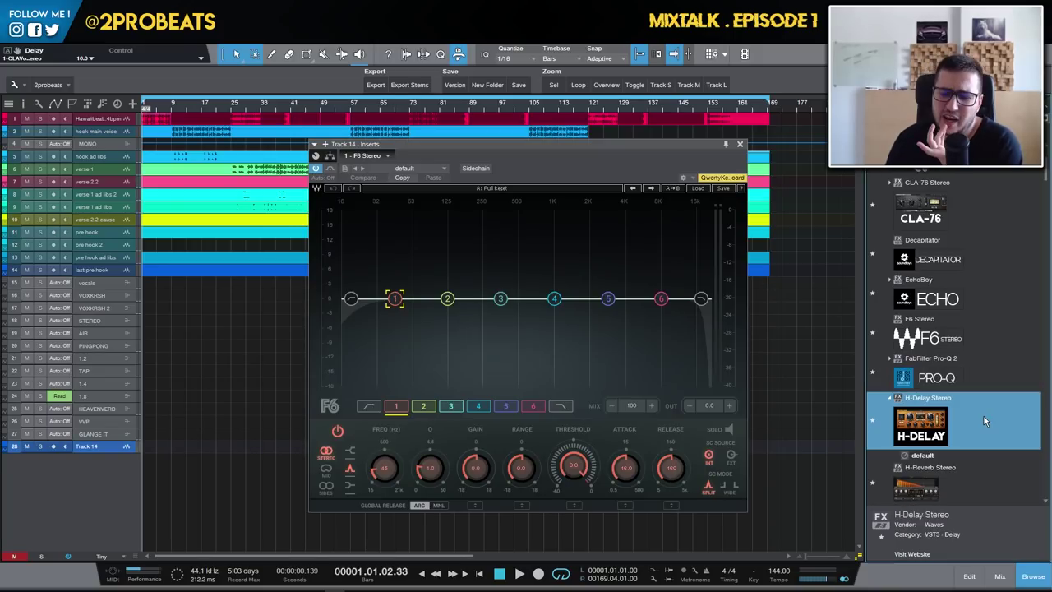
pyautogui.scroll(-1, 992, 415)
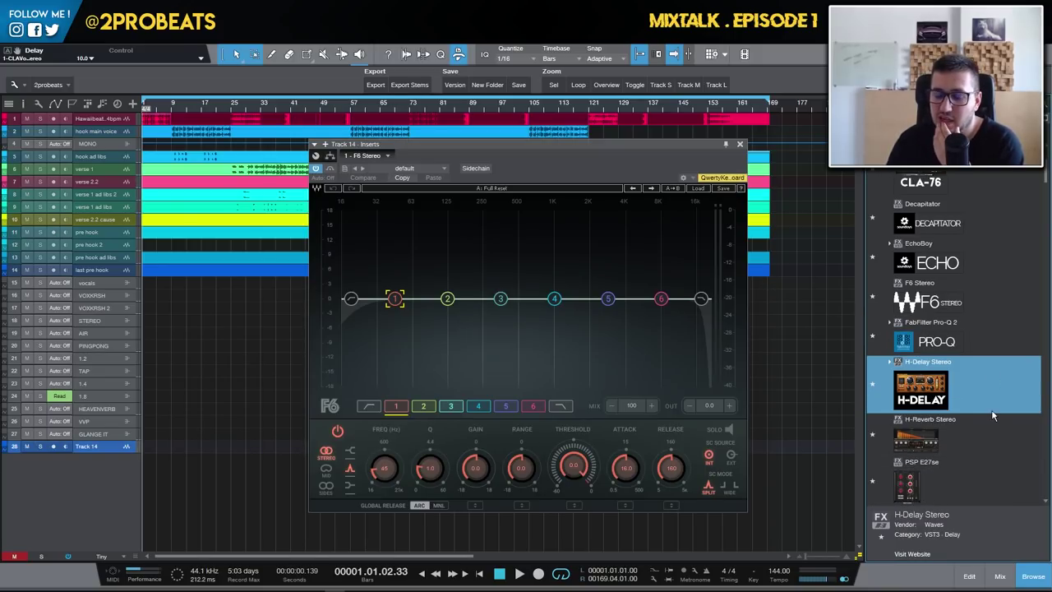
pyautogui.scroll(-1, 992, 415)
pyautogui.click(942, 409)
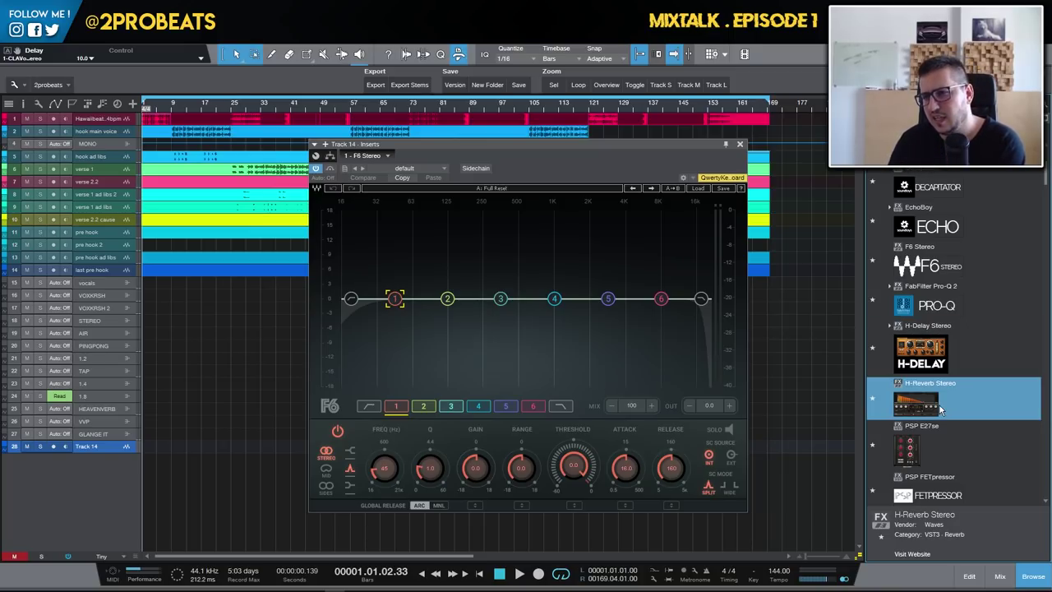
pyautogui.click(740, 144)
# Show the mixer with its expanded insert and send racks, and select the GLANGE IT channel
pyautogui.press('F3')
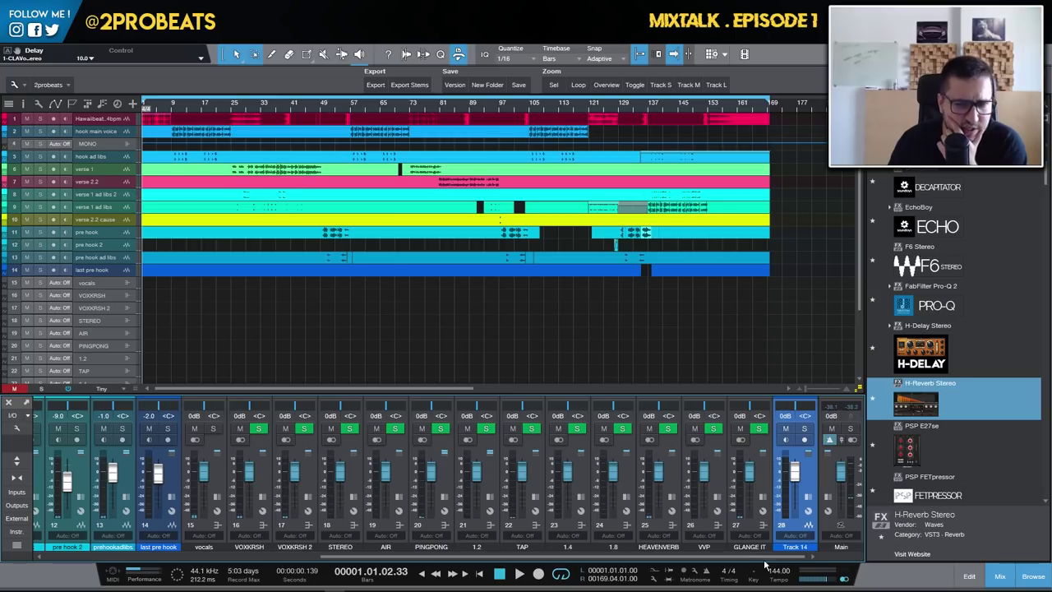
pyautogui.click(16, 462)
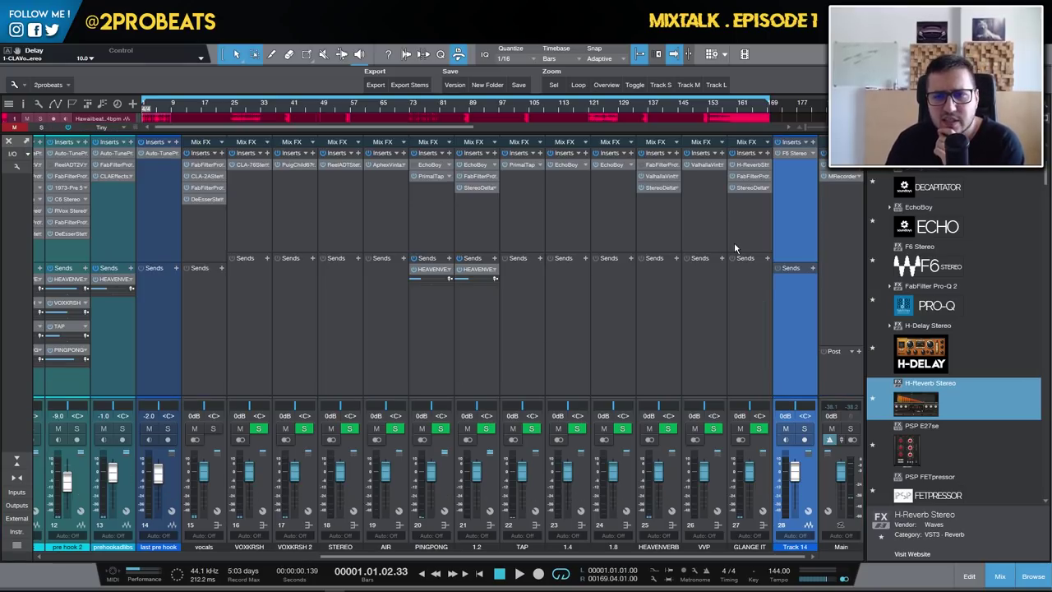
pyautogui.click(756, 161)
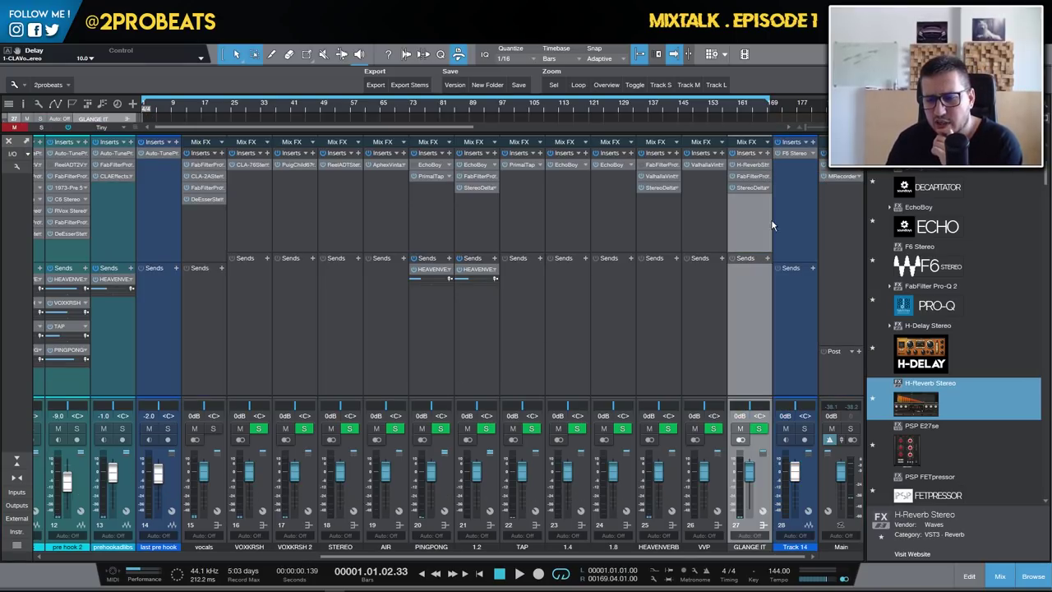
# Insert ShaperBox-64bit from the favorite effects on the pre hook ad libs channel, view its shapers, and close the plug-in window
pyautogui.scroll(-2, 939, 417)
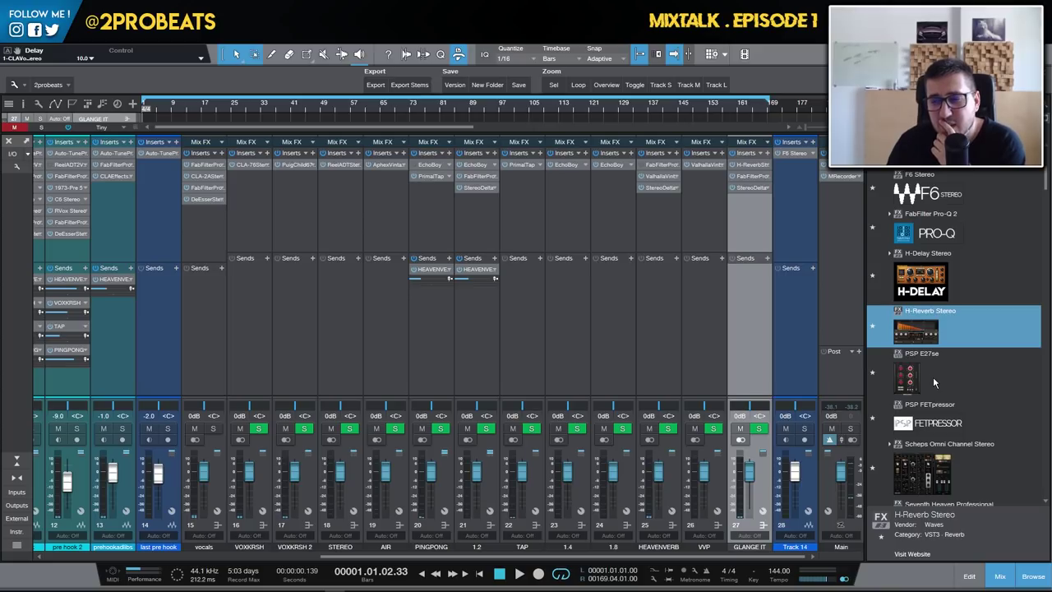
pyautogui.scroll(-1, 930, 395)
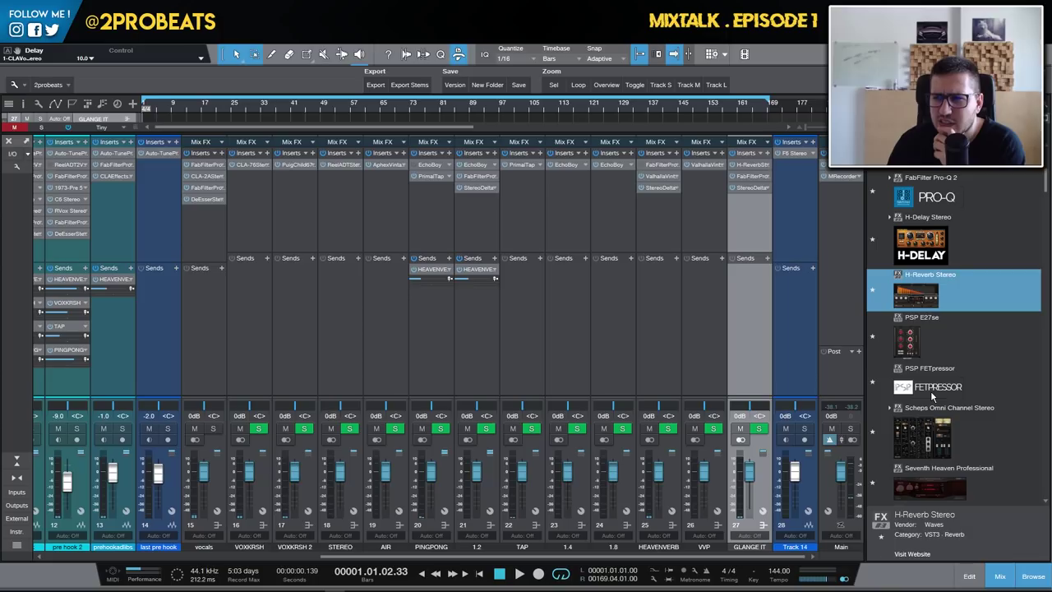
pyautogui.scroll(-1, 930, 391)
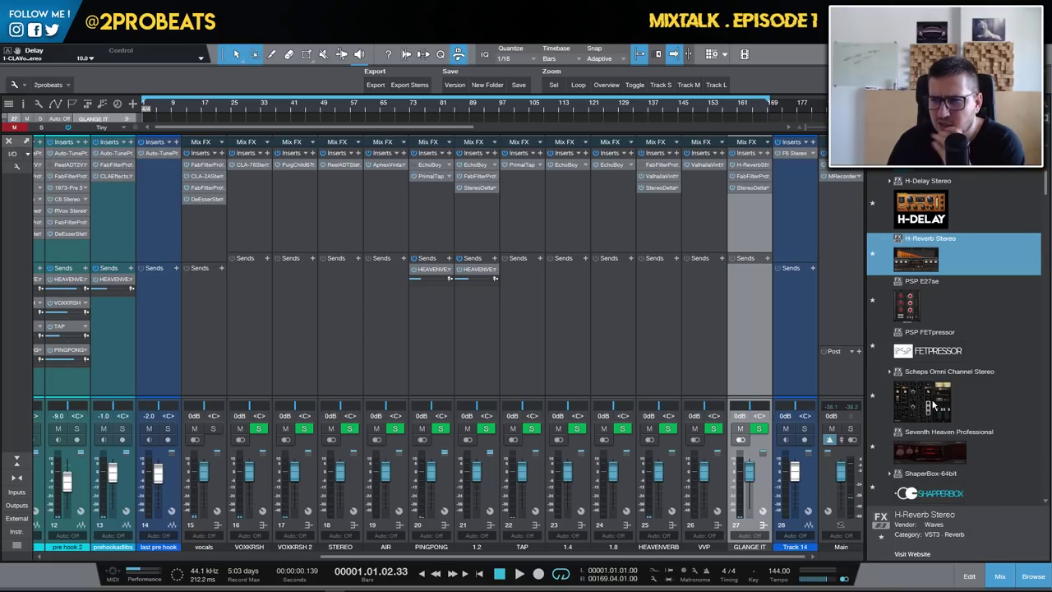
pyautogui.scroll(-2, 959, 403)
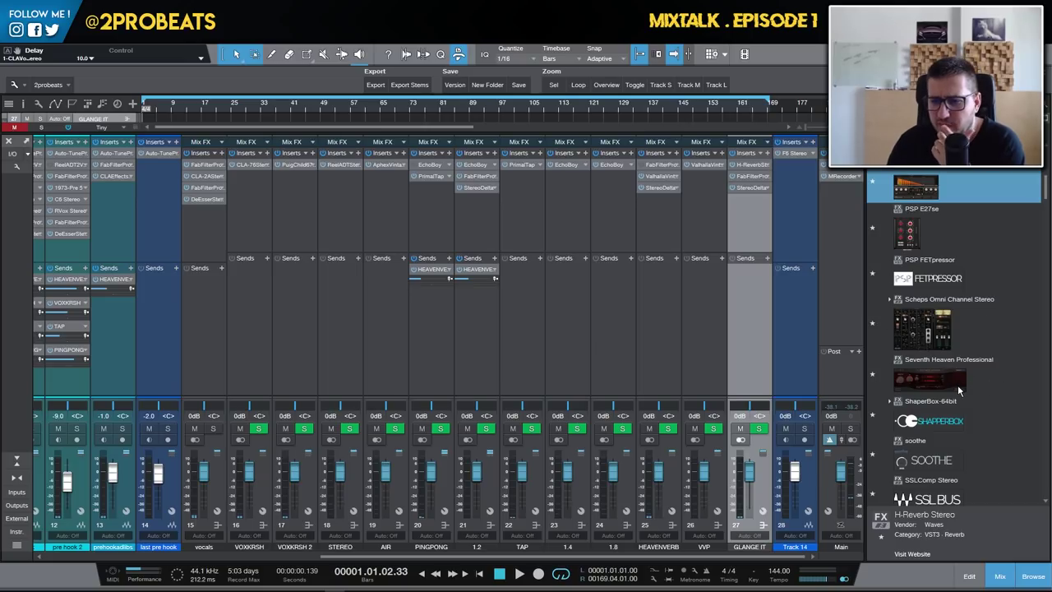
pyautogui.scroll(-2, 985, 378)
pyautogui.moveTo(945, 352); pyautogui.dragTo(113, 189)
pyautogui.moveTo(631, 145); pyautogui.dragTo(505, 153)
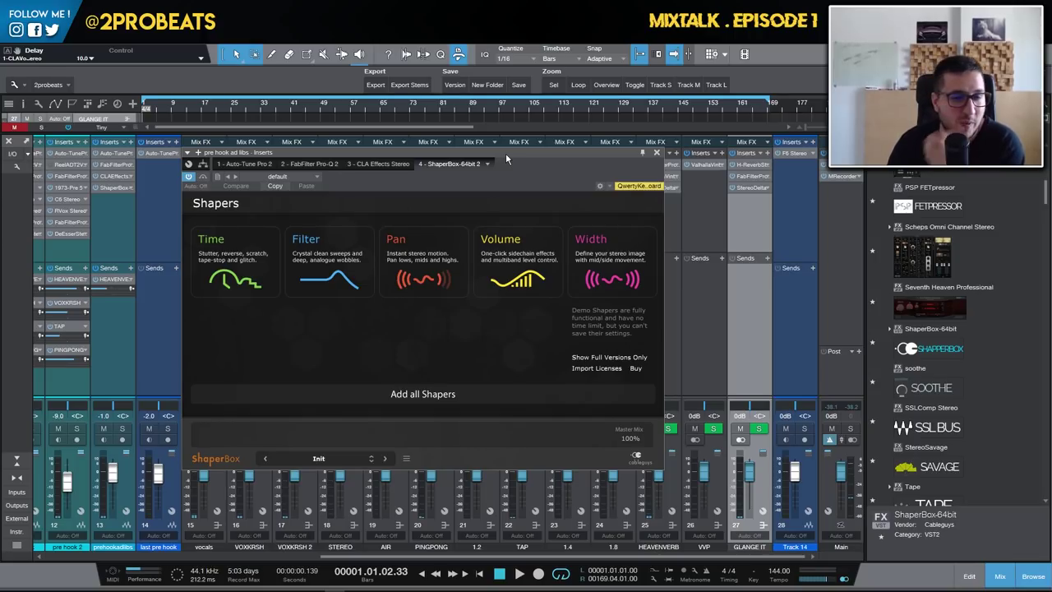
pyautogui.click(655, 153)
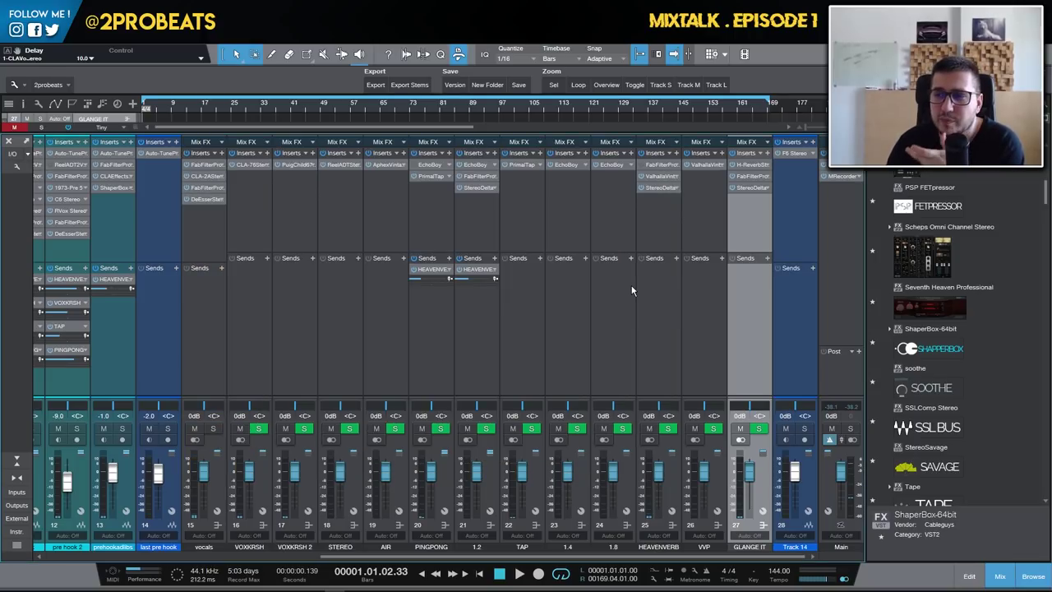
# Go through the remaining favorite effects, selecting SSLComp Stereo and StereoSavage to point them out
pyautogui.scroll(-1, 932, 354)
pyautogui.click(996, 361)
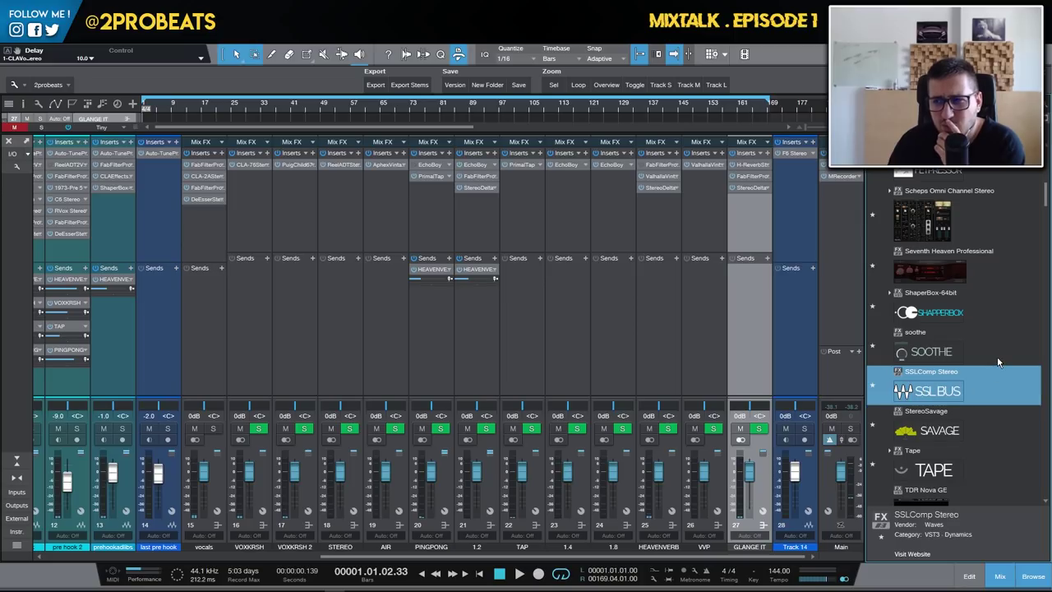
pyautogui.scroll(-1, 998, 361)
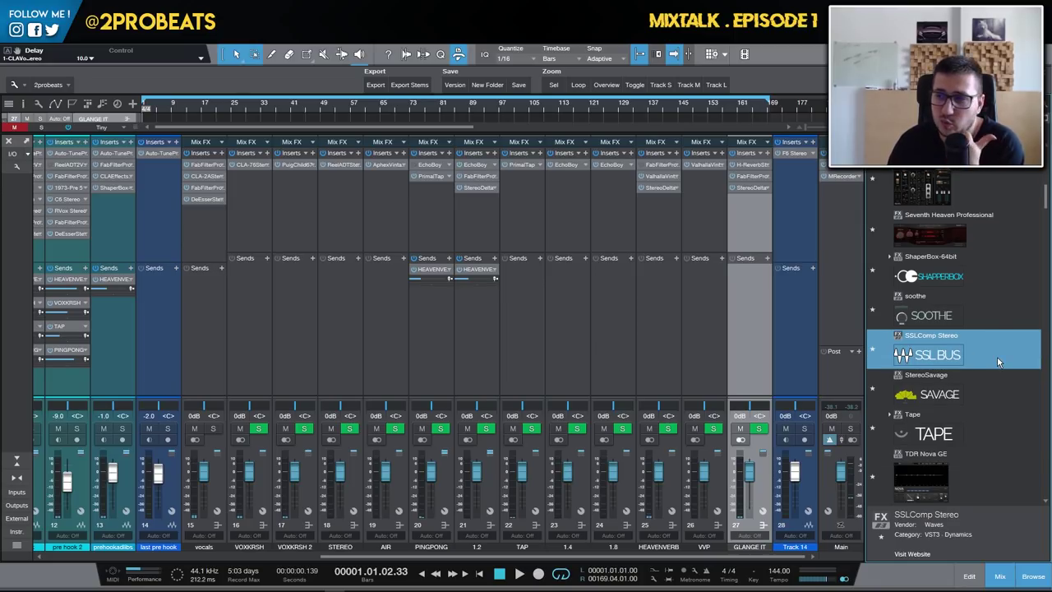
pyautogui.scroll(-1, 997, 361)
pyautogui.click(943, 361)
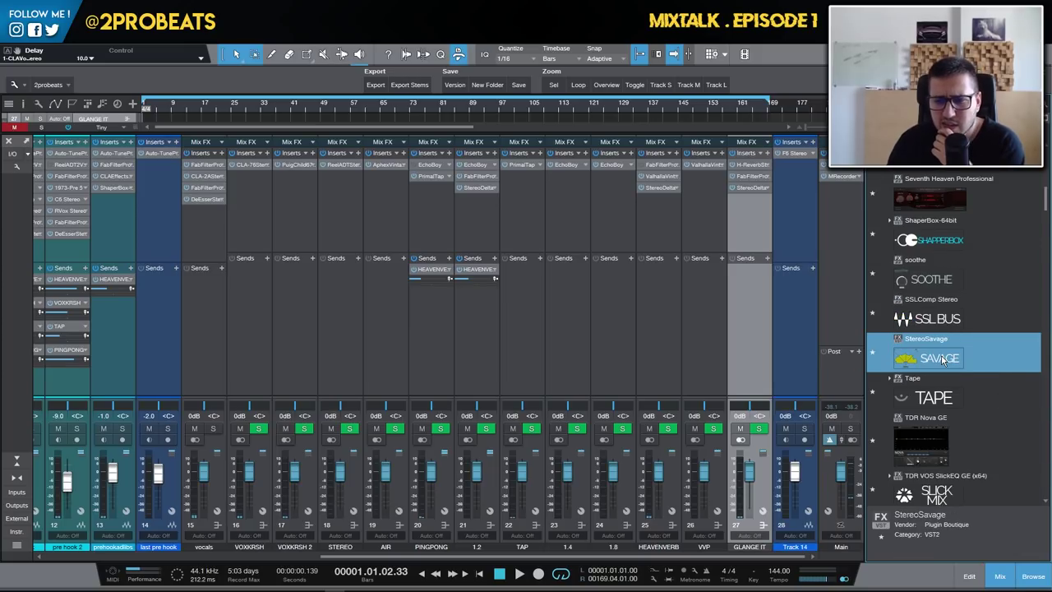
pyautogui.scroll(-1, 973, 362)
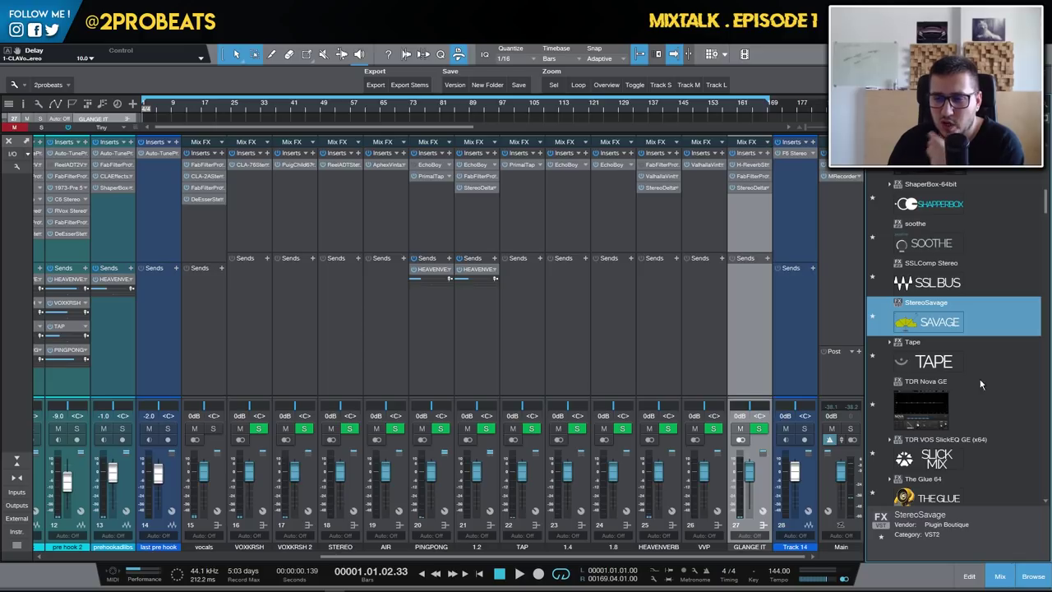
# Go through the rest of the favorite effects, selecting Tape, TDR Nova GE and TDR VOS SlickEQ GE to point them out
pyautogui.click(977, 367)
pyautogui.scroll(-1, 986, 361)
pyautogui.scroll(-1, 984, 351)
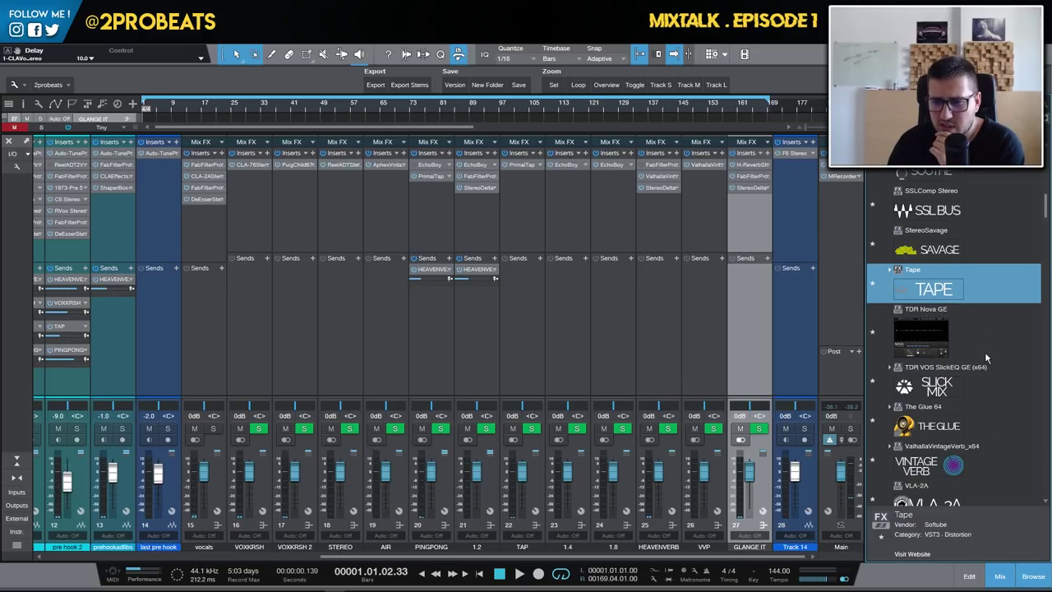
pyautogui.click(960, 345)
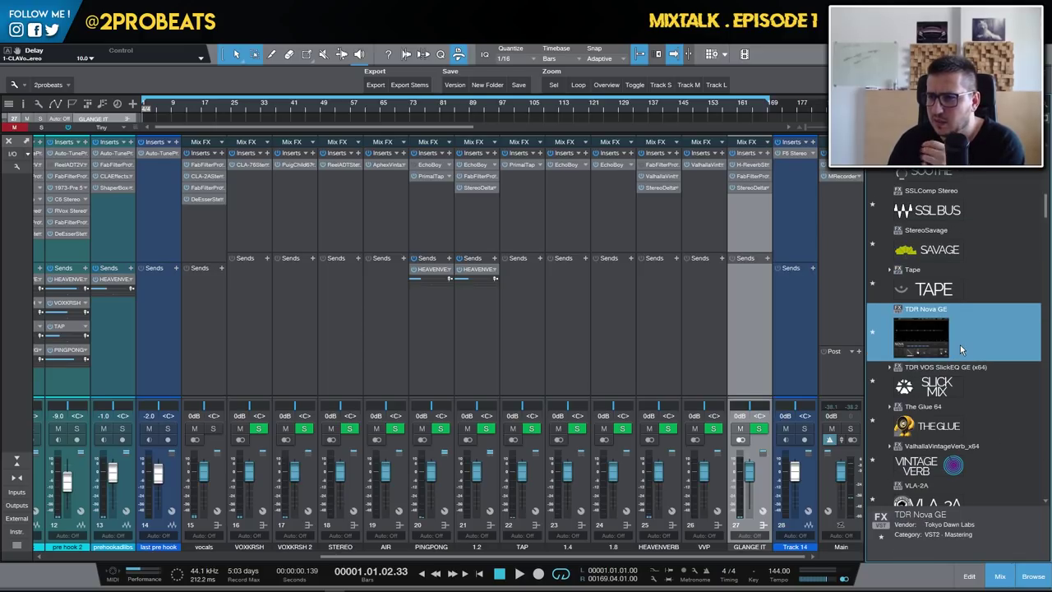
pyautogui.scroll(-1, 959, 344)
pyautogui.click(994, 355)
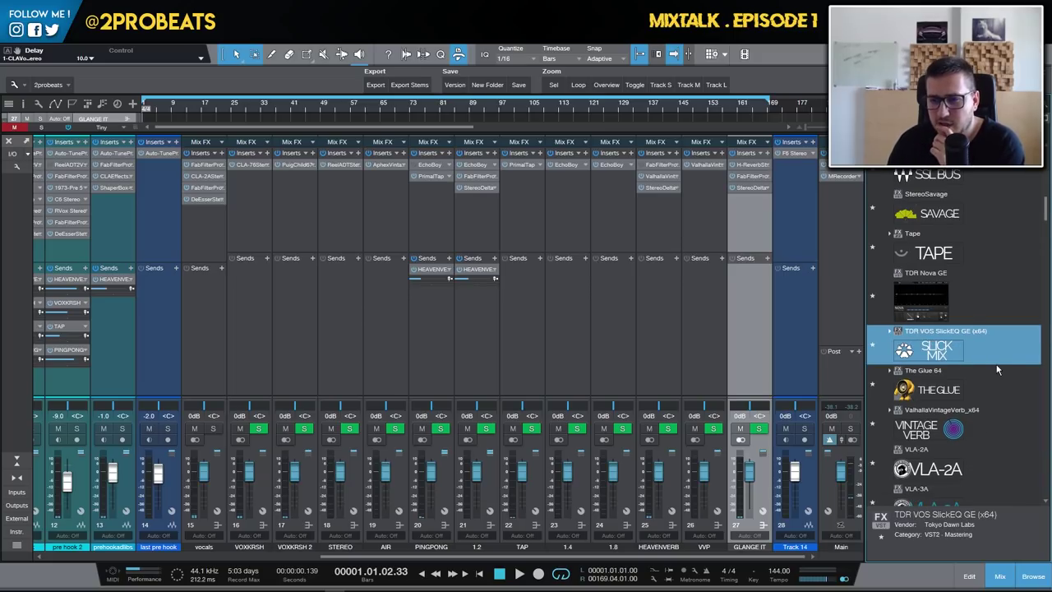
pyautogui.scroll(-2, 996, 369)
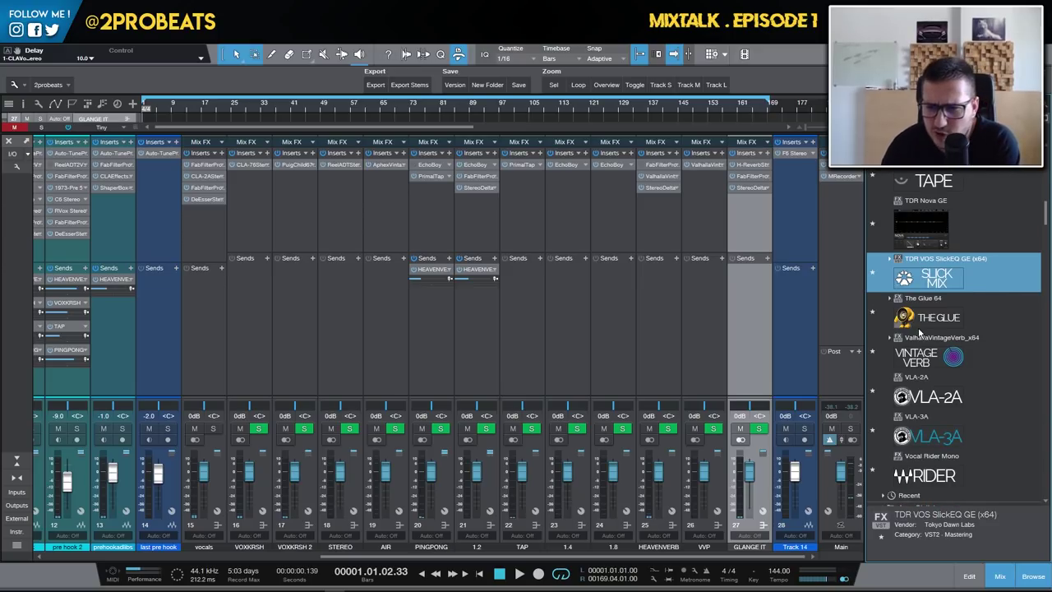
pyautogui.scroll(-1, 945, 317)
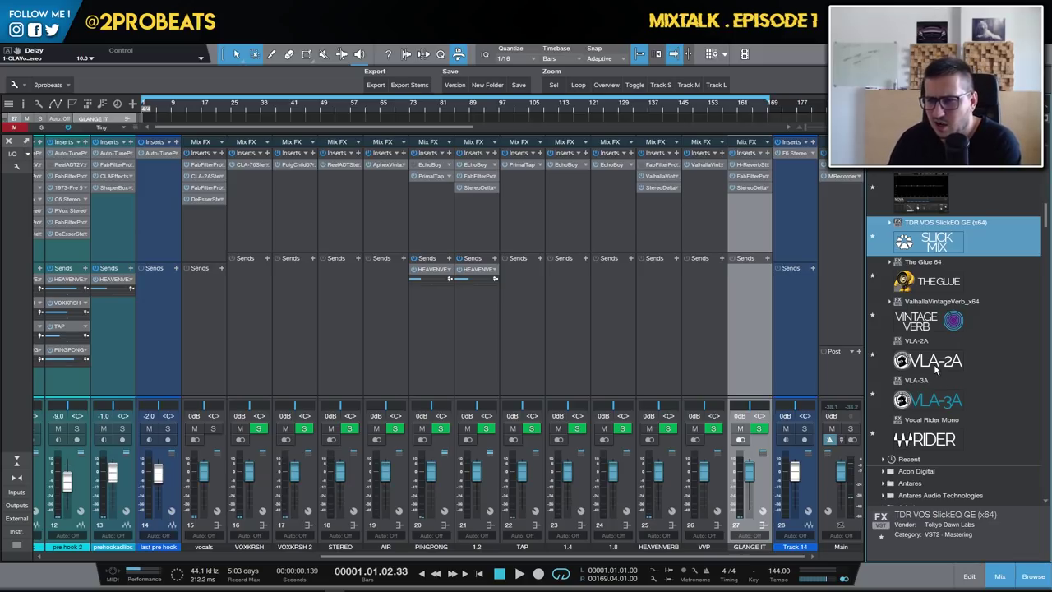
pyautogui.scroll(15, 937, 358)
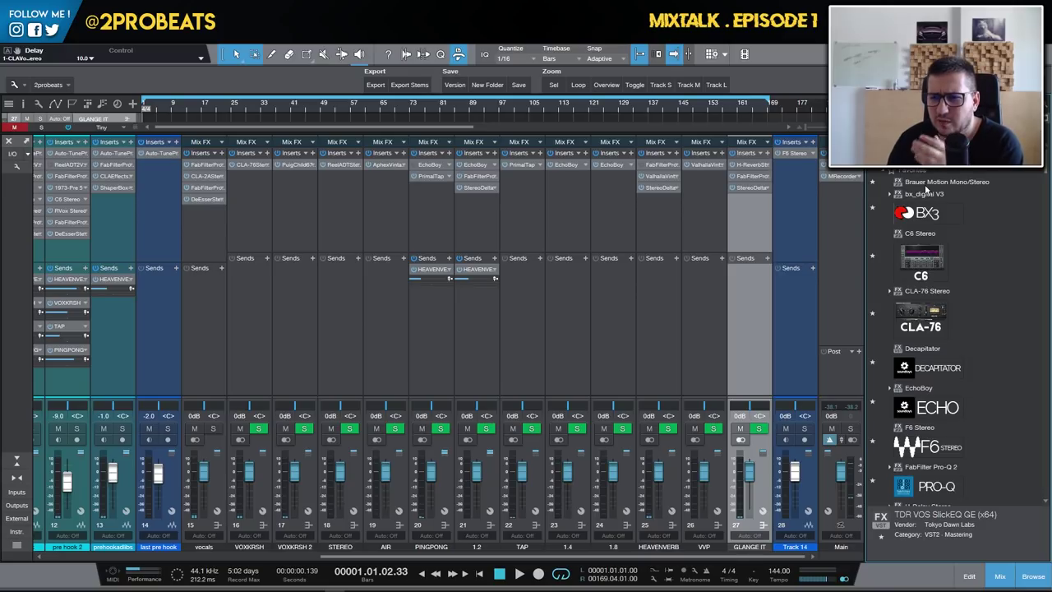
# Insert bx_console E from the Plugin Alliance effects on the pre hook ad libs channel, point out its THD control, and close the plug-in window
pyautogui.click(904, 171)
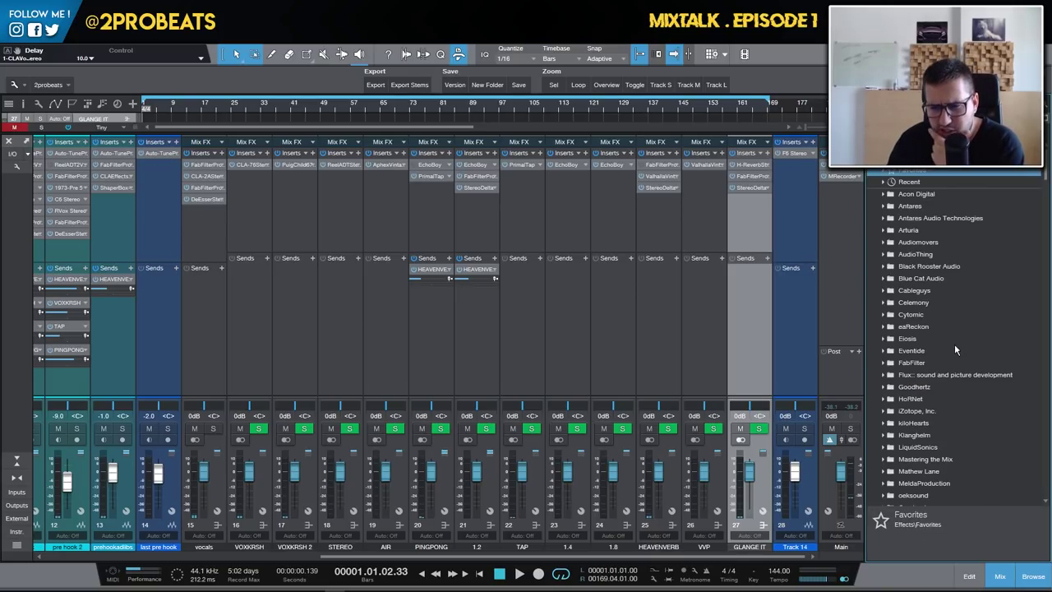
pyautogui.scroll(-5, 953, 354)
pyautogui.doubleClick(919, 303)
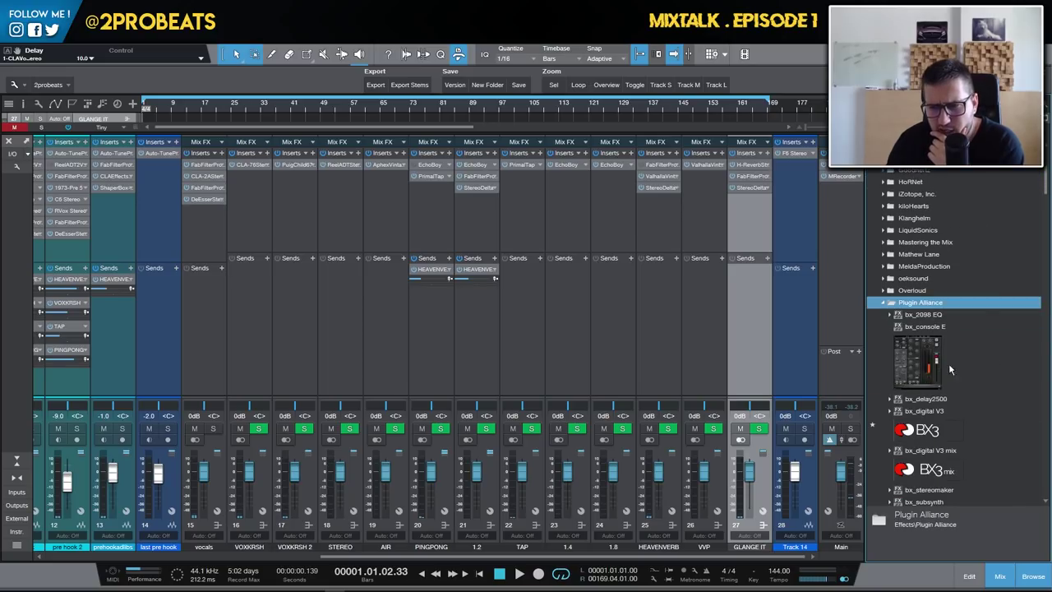
pyautogui.moveTo(949, 365); pyautogui.dragTo(123, 205)
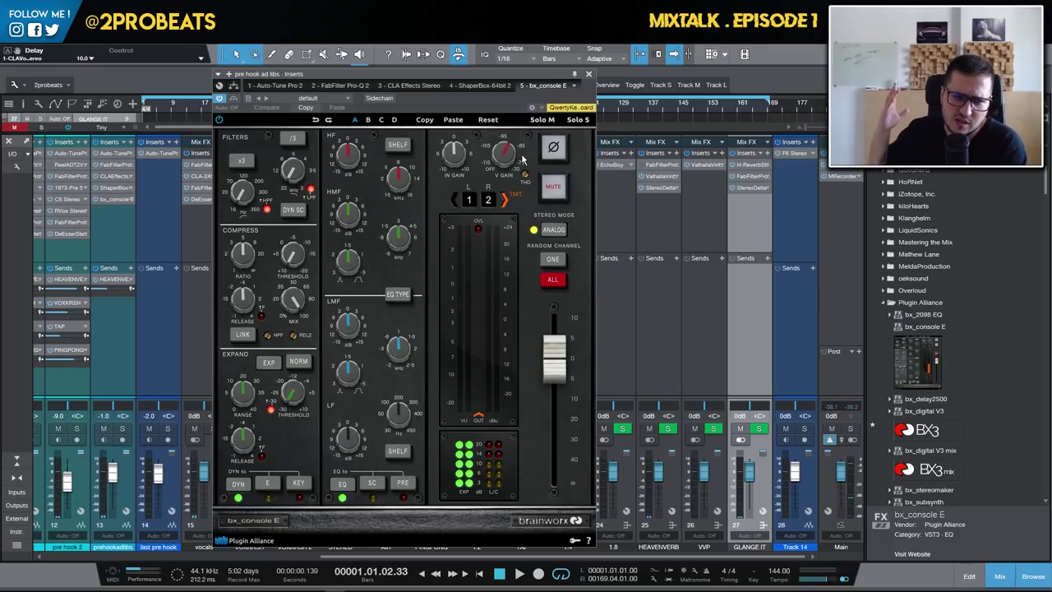
pyautogui.moveTo(524, 174); pyautogui.dragTo(509, 194)
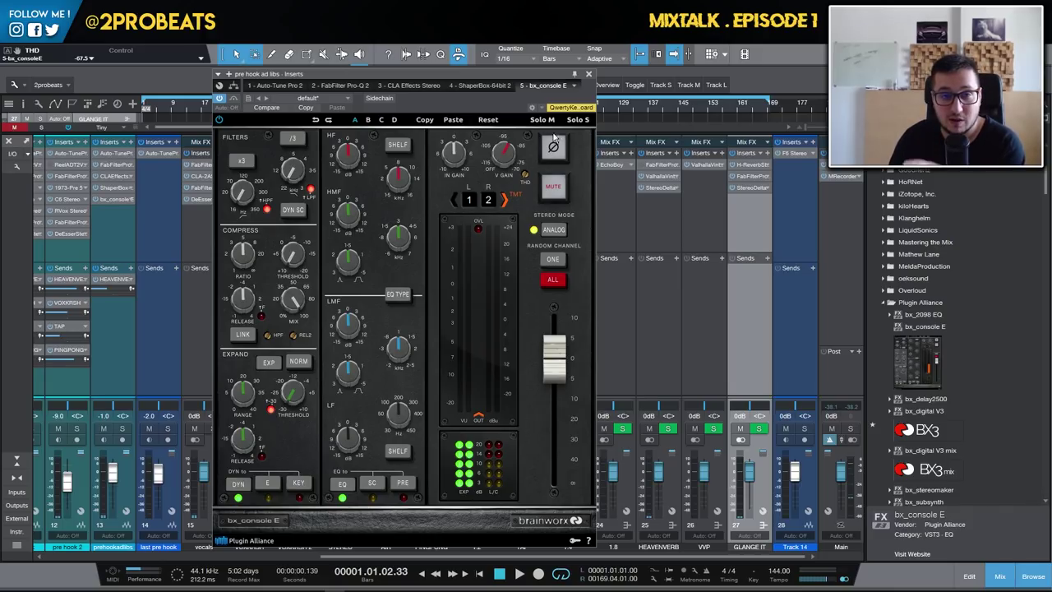
pyautogui.click(588, 74)
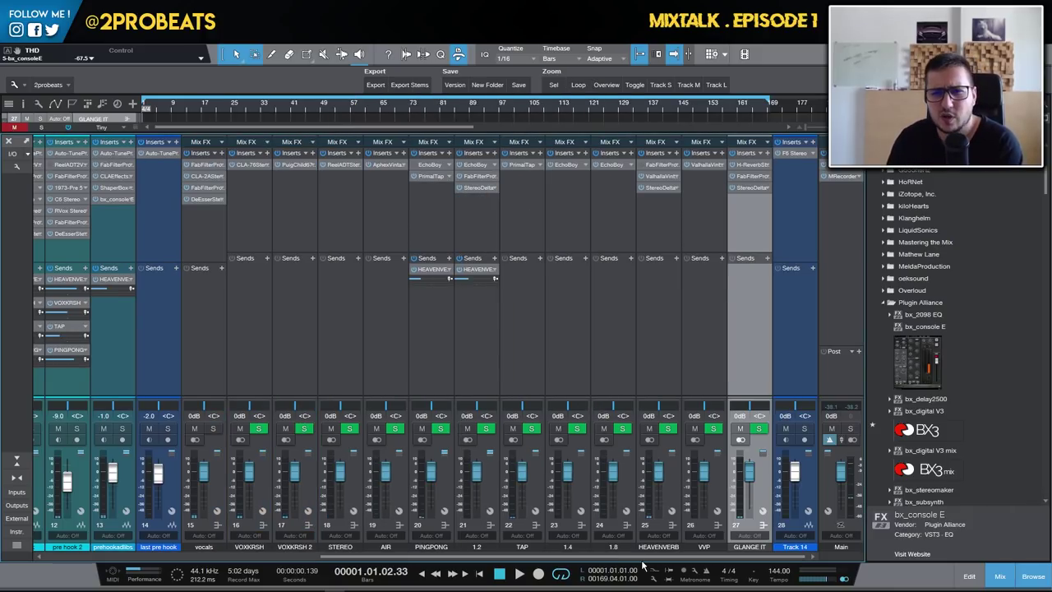
# View StereoDelta on the HEAVENVERB bus and PrimalTap on the PINGPONG bus, closing each plug-in window
pyautogui.click(660, 188)
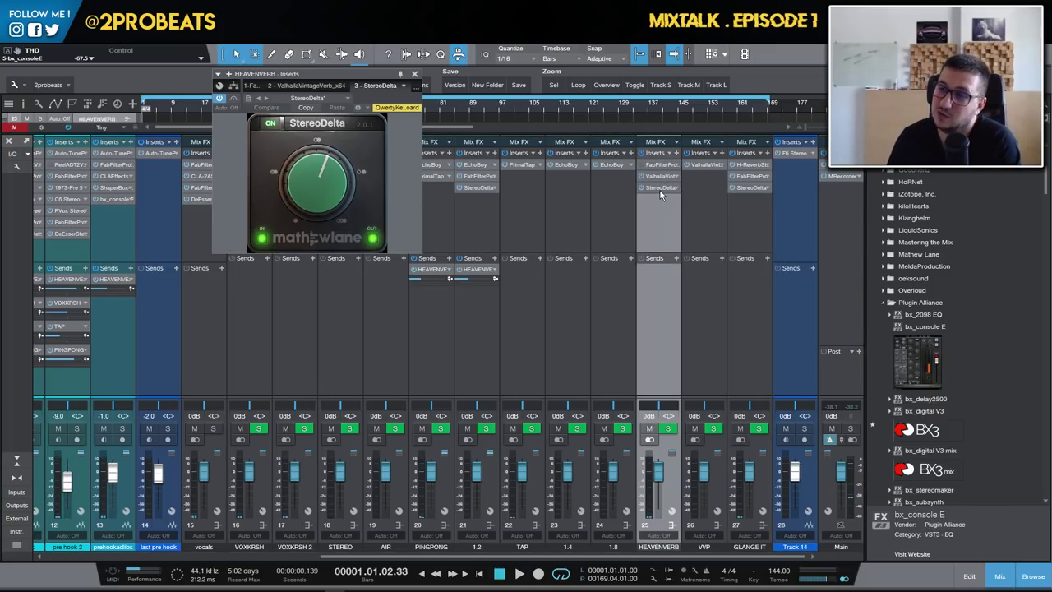
pyautogui.click(414, 74)
pyautogui.click(430, 176)
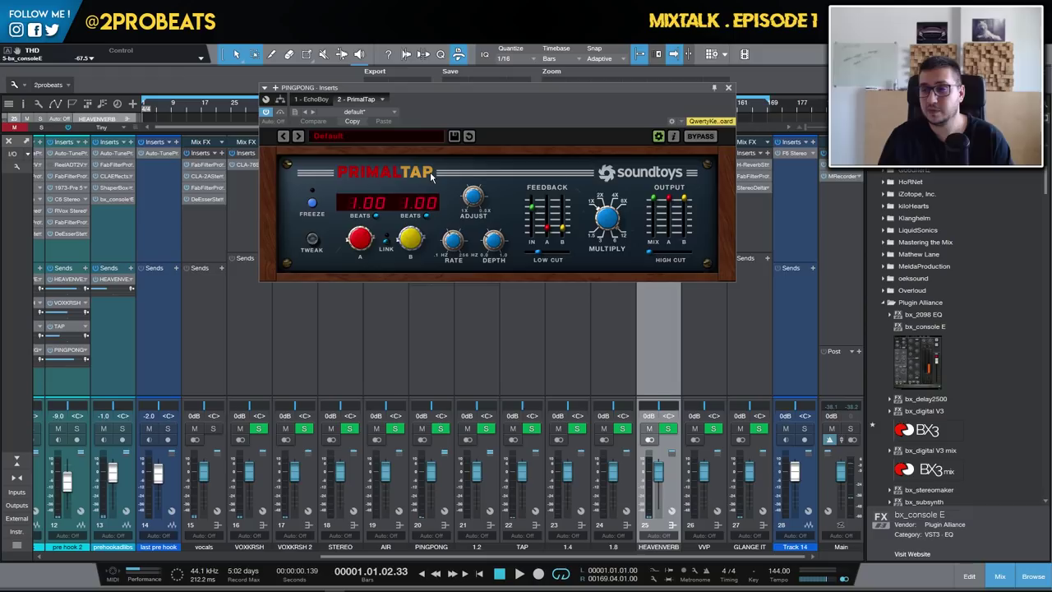
pyautogui.click(727, 87)
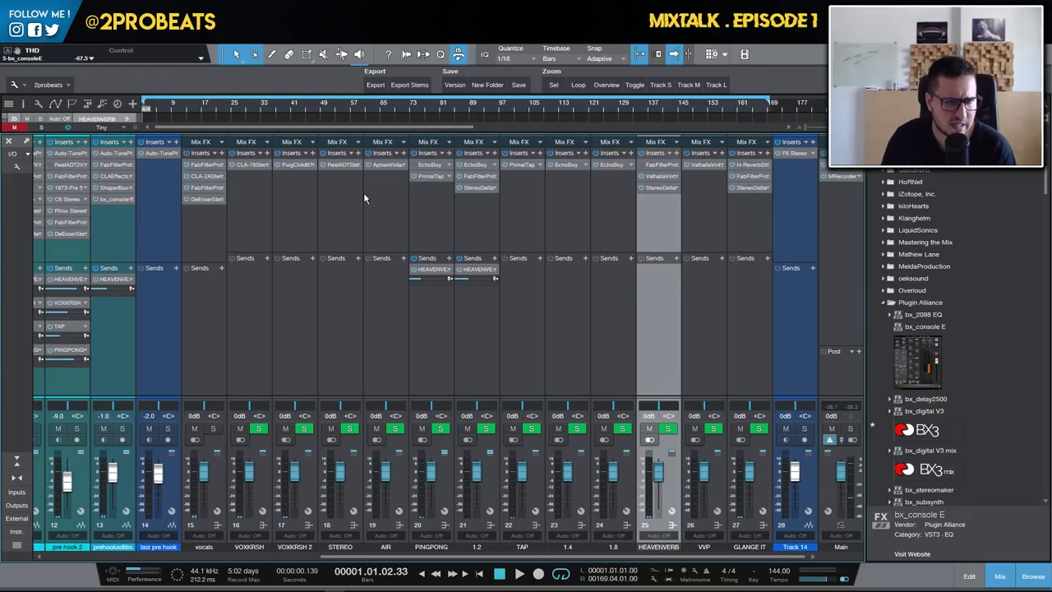
# View the Auto-Tune Pro and FabFilter Pro-Q 2 inserts on the pre hook ad libs channel, closing each plug-in window
pyautogui.hscroll(-5, 363, 193)
pyautogui.click(466, 151)
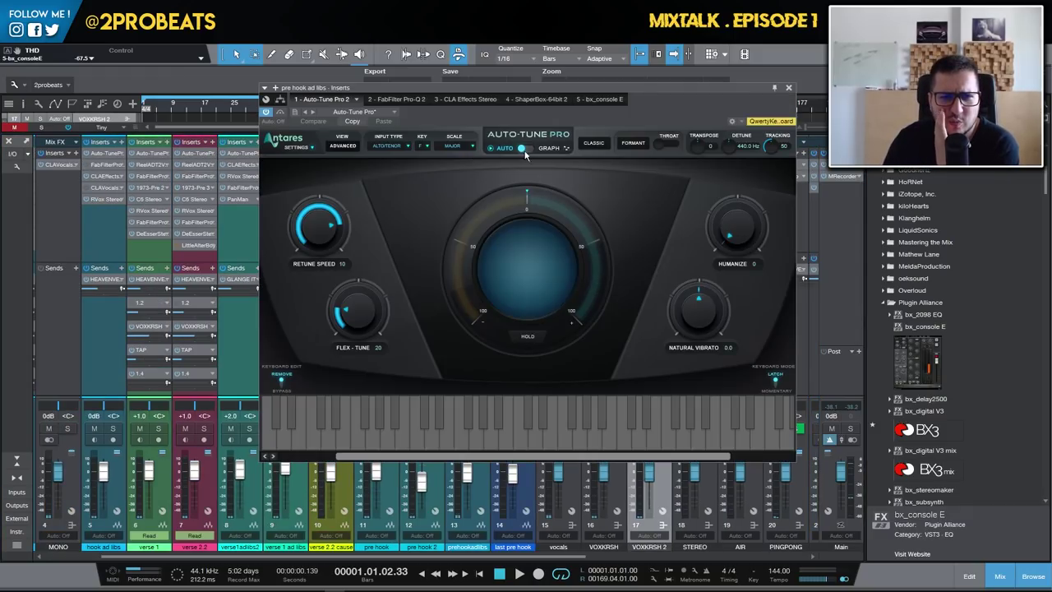
pyautogui.click(788, 87)
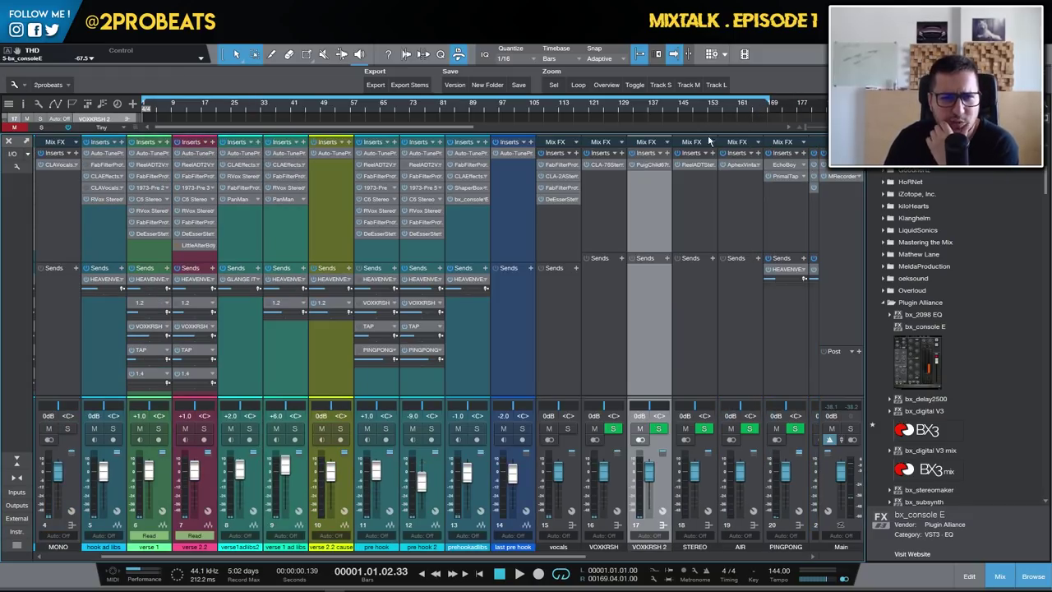
pyautogui.click(469, 166)
pyautogui.moveTo(734, 158); pyautogui.dragTo(534, 158)
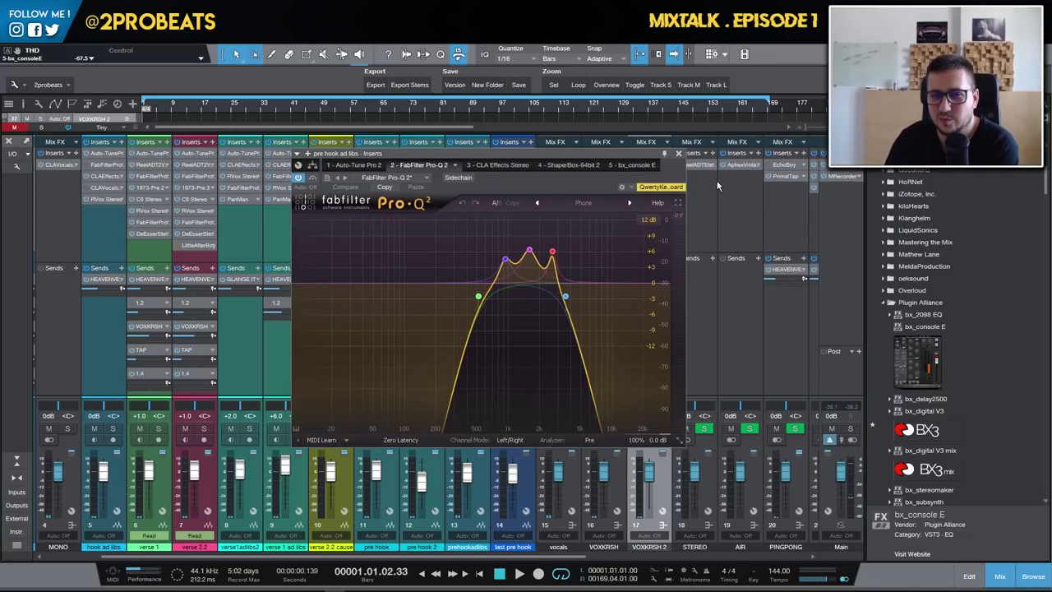
pyautogui.click(678, 153)
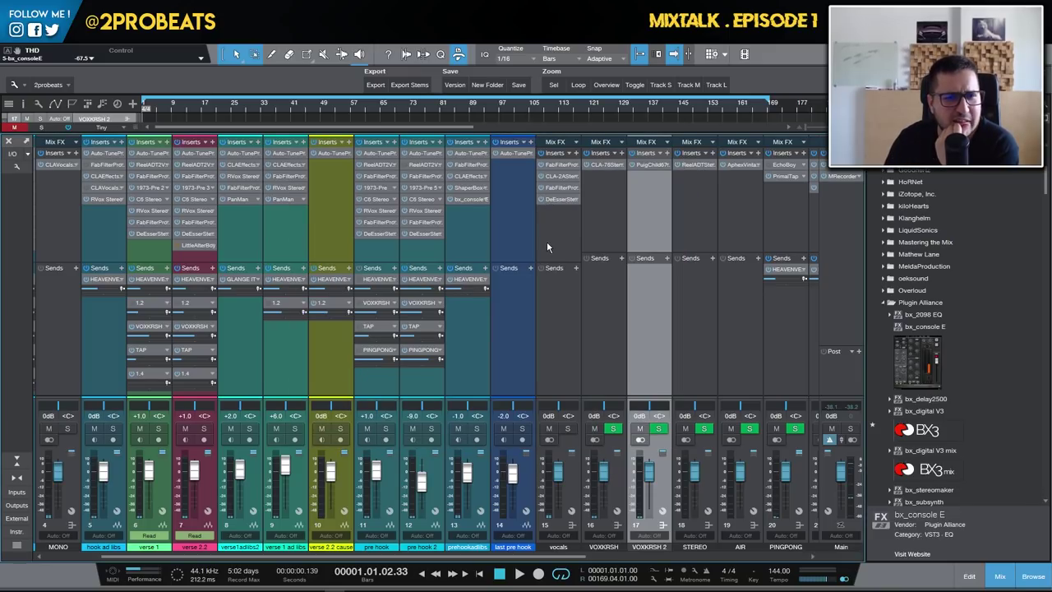
# View the 1973-Pre insert on the pre hook 2 channel, close its window, and show the first mixer channels
pyautogui.click(422, 211)
pyautogui.click(483, 91)
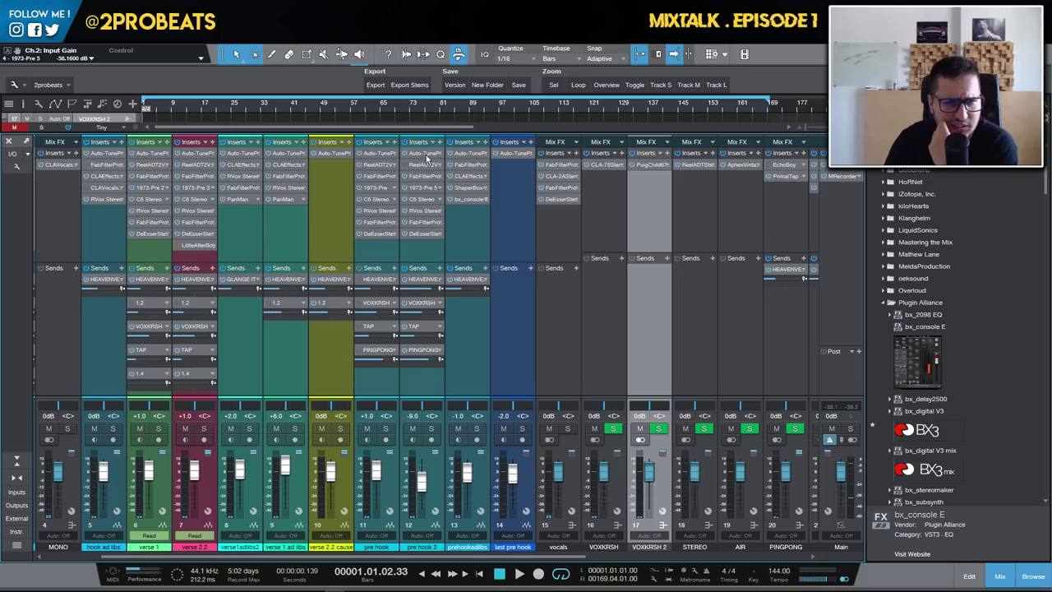
pyautogui.hscroll(-1, 384, 246)
pyautogui.click(329, 201)
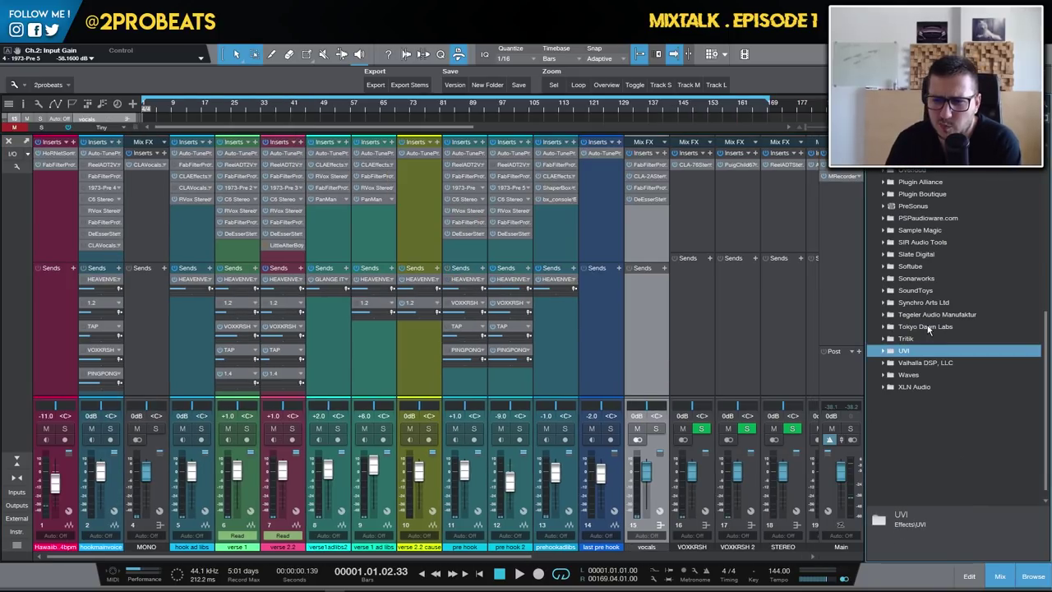
# Insert Maag EQ2 from the Plugin Alliance effects on the last pre hook channel
pyautogui.click(920, 182)
pyautogui.scroll(-3, 954, 380)
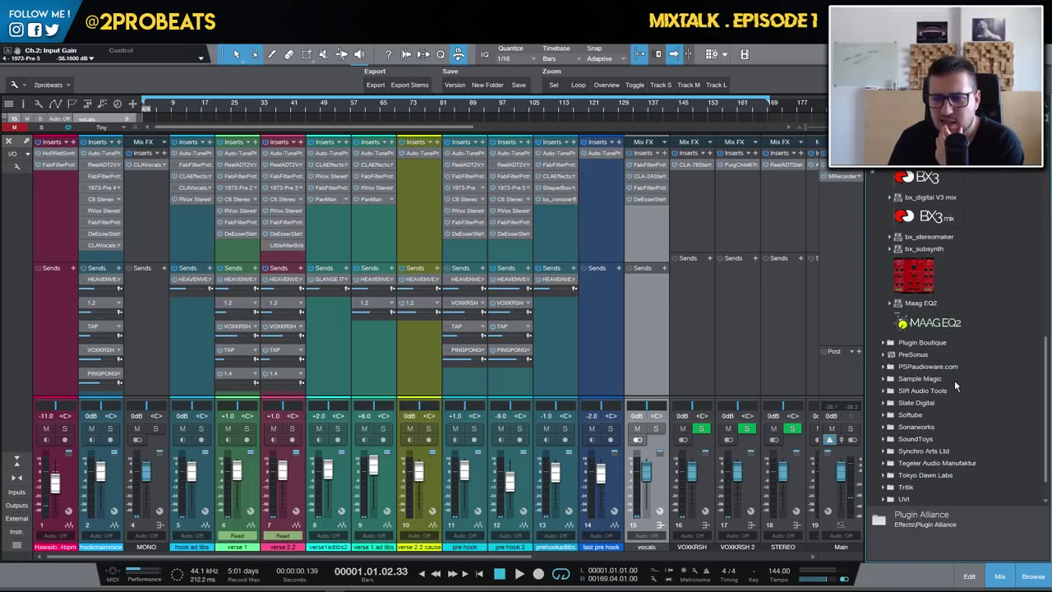
pyautogui.moveTo(933, 324); pyautogui.dragTo(601, 195)
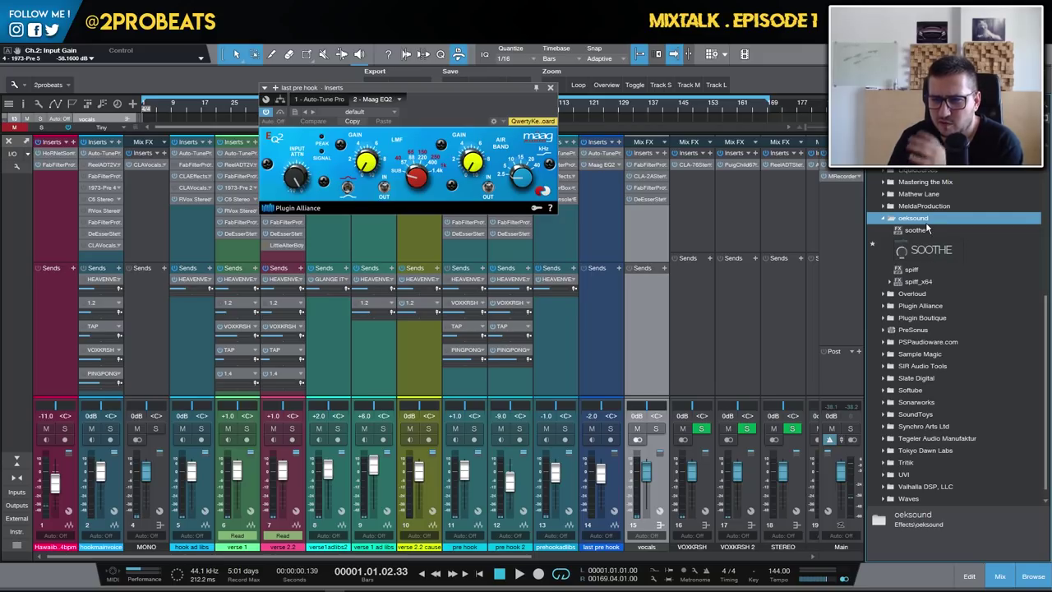
# Insert REFERENCE on the vocals bus, and look through the Klanghelm and iZotope effects folders
pyautogui.click(925, 181)
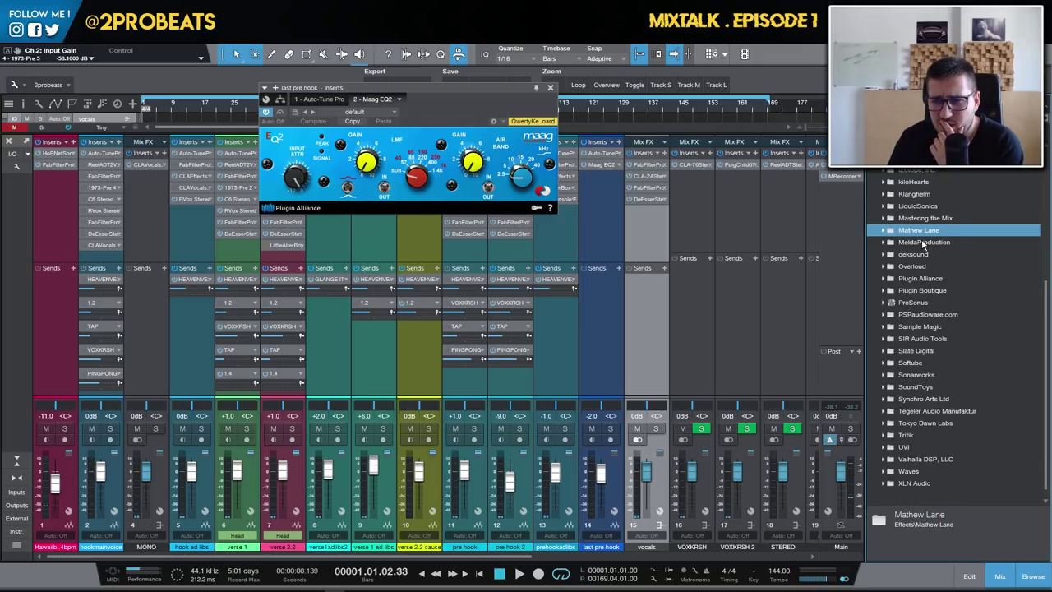
pyautogui.click(926, 260)
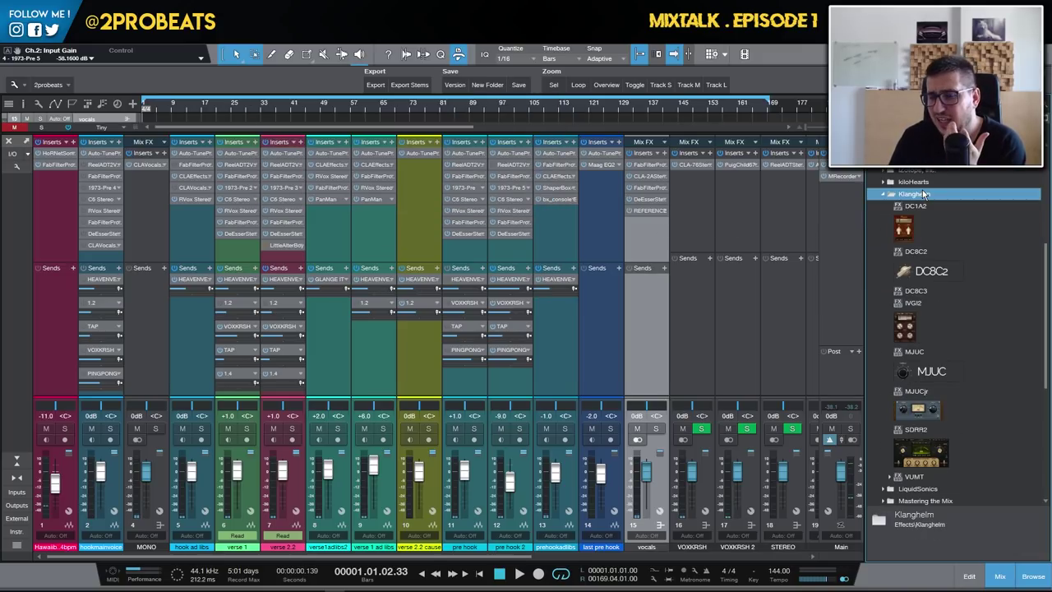
pyautogui.click(922, 172)
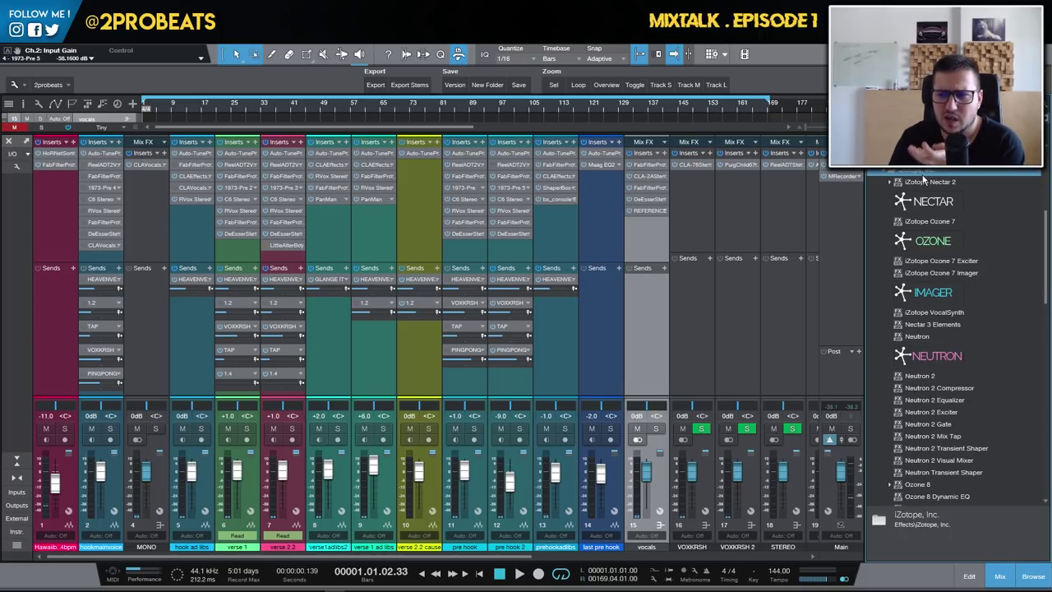
pyautogui.click(922, 174)
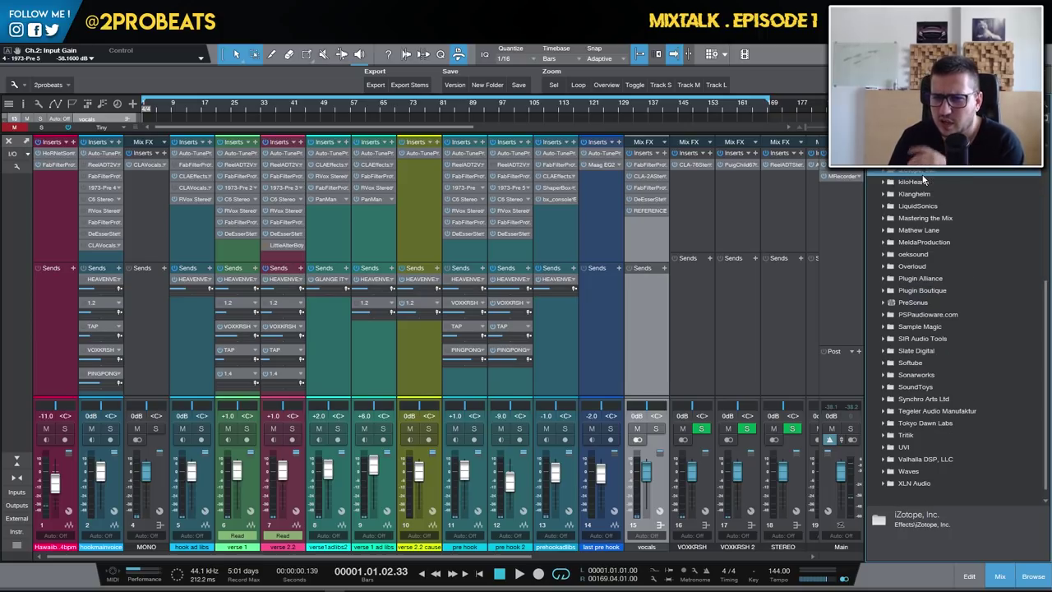
pyautogui.scroll(-4, 932, 308)
pyautogui.scroll(4, 932, 308)
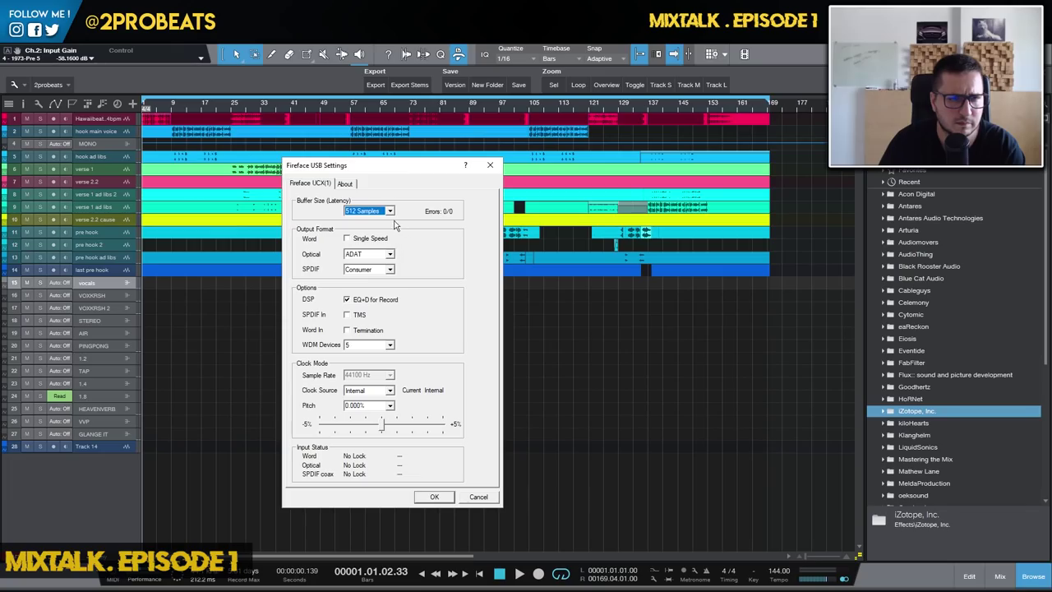
# Open the buffer size choices in the Fireface USB settings
pyautogui.click(390, 211)
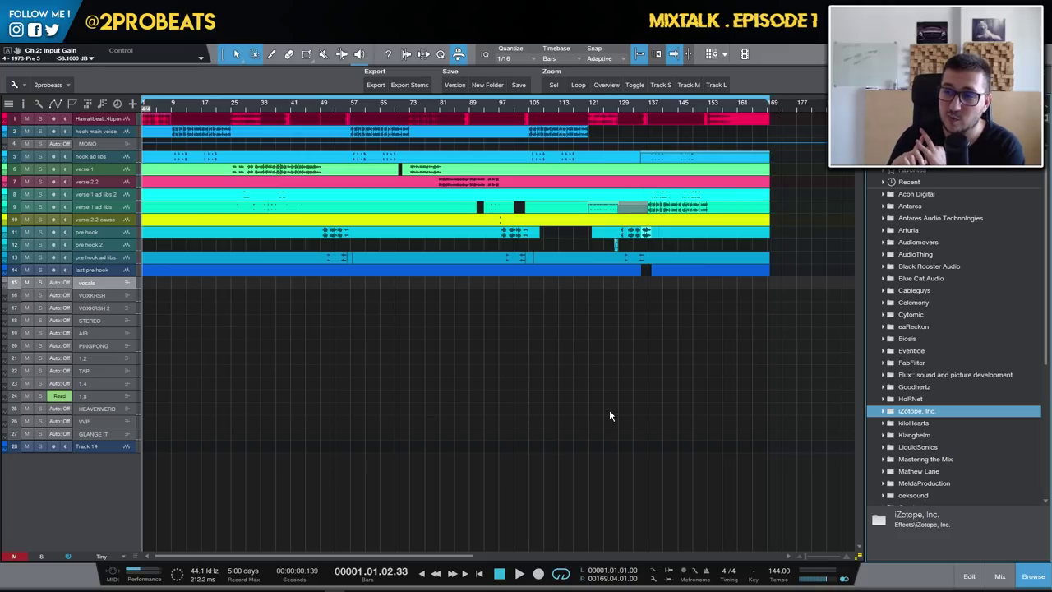
# With Center Stereo open on the Hawaii beat 144bpm track, solo the track during playback and set the plug-in's Center level to Off
pyautogui.hotkey('shift', 'e')
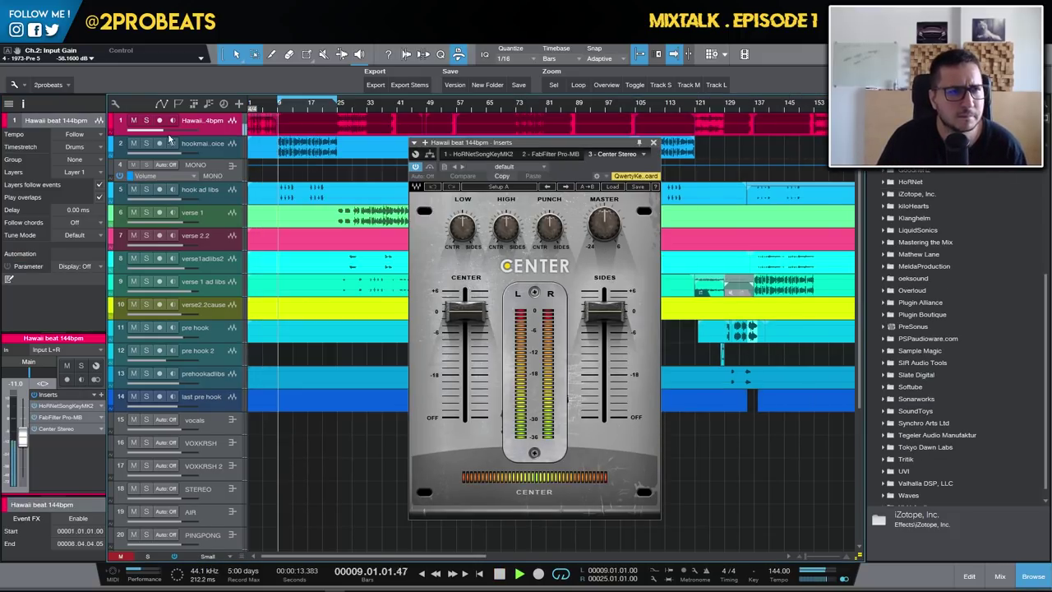
pyautogui.click(158, 121)
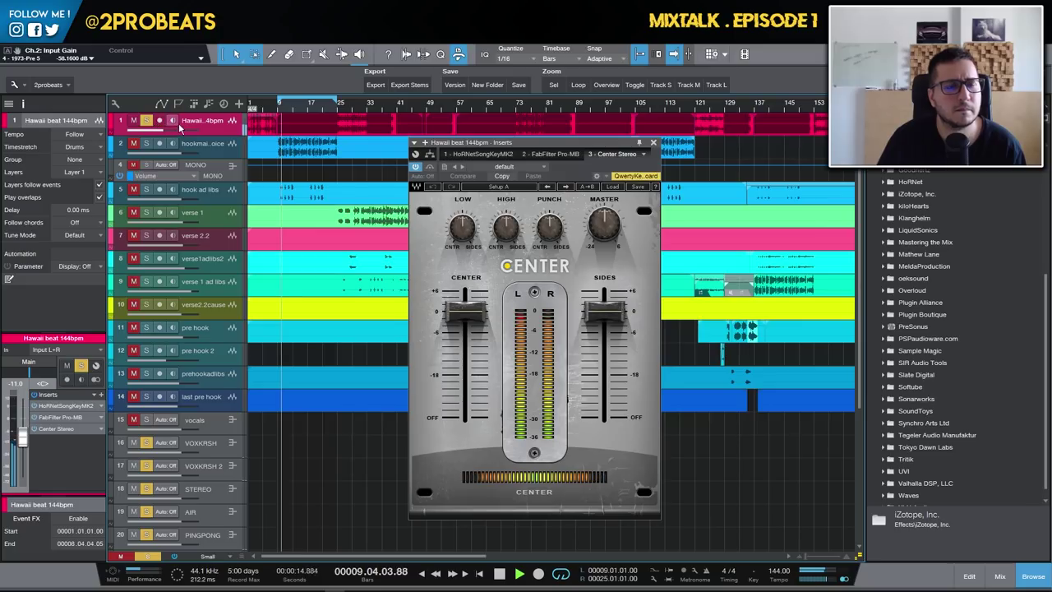
pyautogui.moveTo(465, 310); pyautogui.dragTo(465, 417)
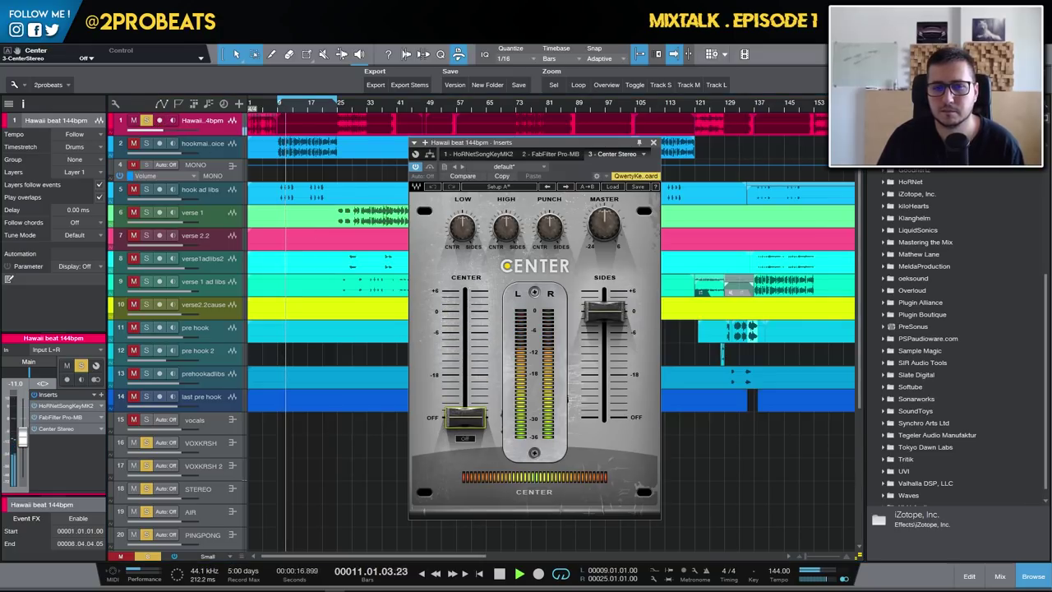
pyautogui.press('space')
# Set Center Stereo's Low to 0.0, High to 69.7 and Punch to 30.3, stopping playback along the way
pyautogui.click(463, 229)
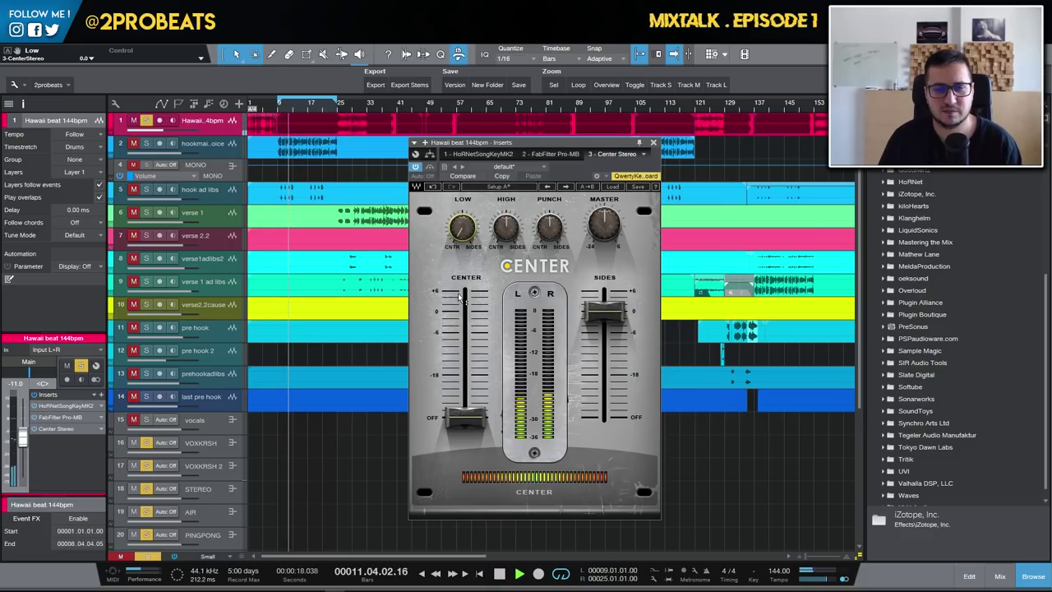
pyautogui.press('space')
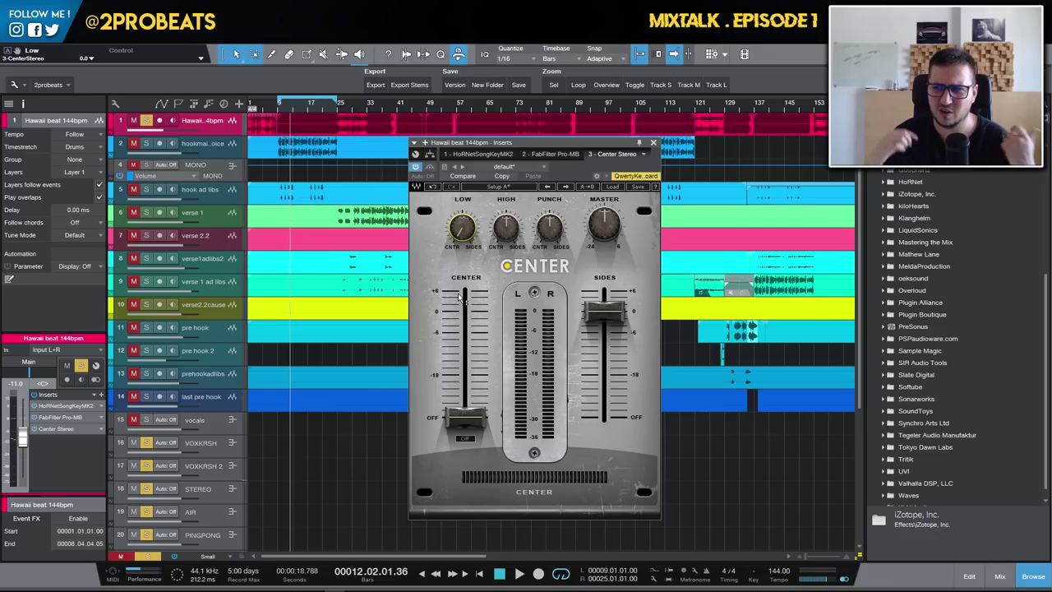
pyautogui.click(507, 228)
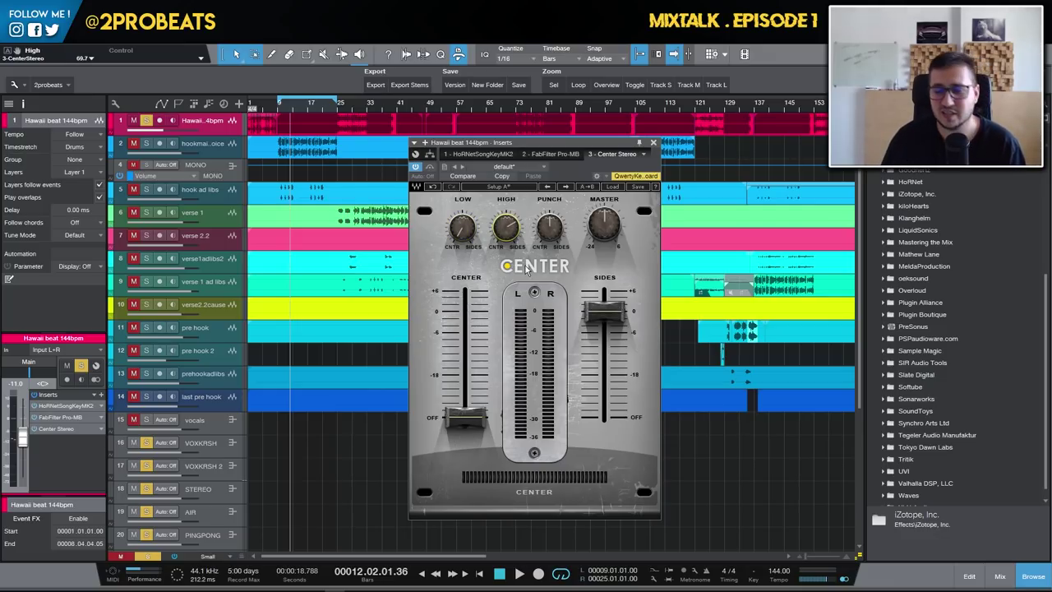
pyautogui.click(549, 232)
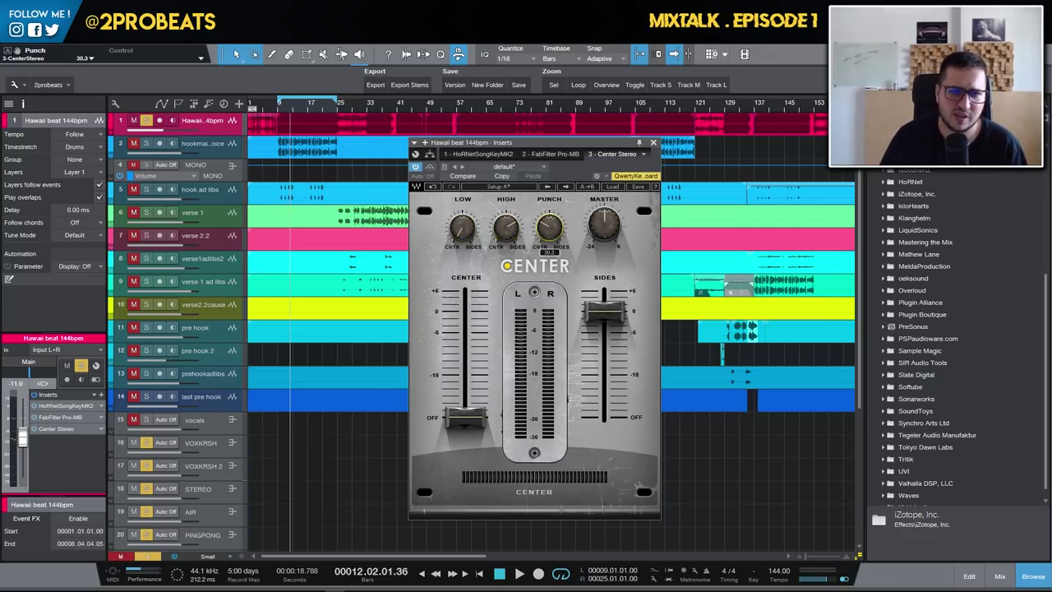
# Play the soloed beat, raise Center Stereo's Center level to -1.0, and compare the sound with the plug-in bypassed
pyautogui.press('space')
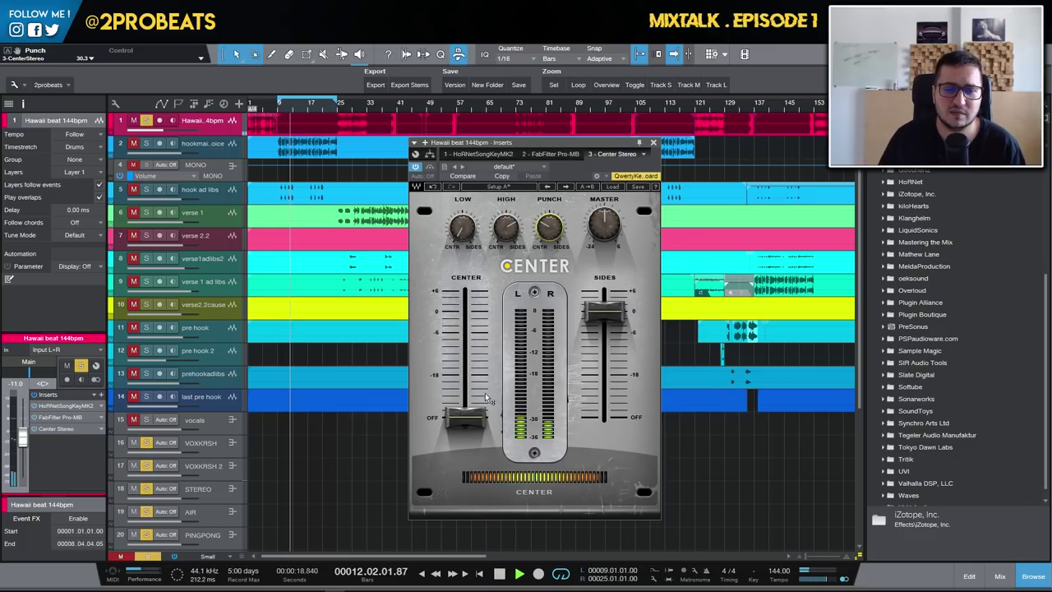
pyautogui.moveTo(466, 418); pyautogui.dragTo(469, 321)
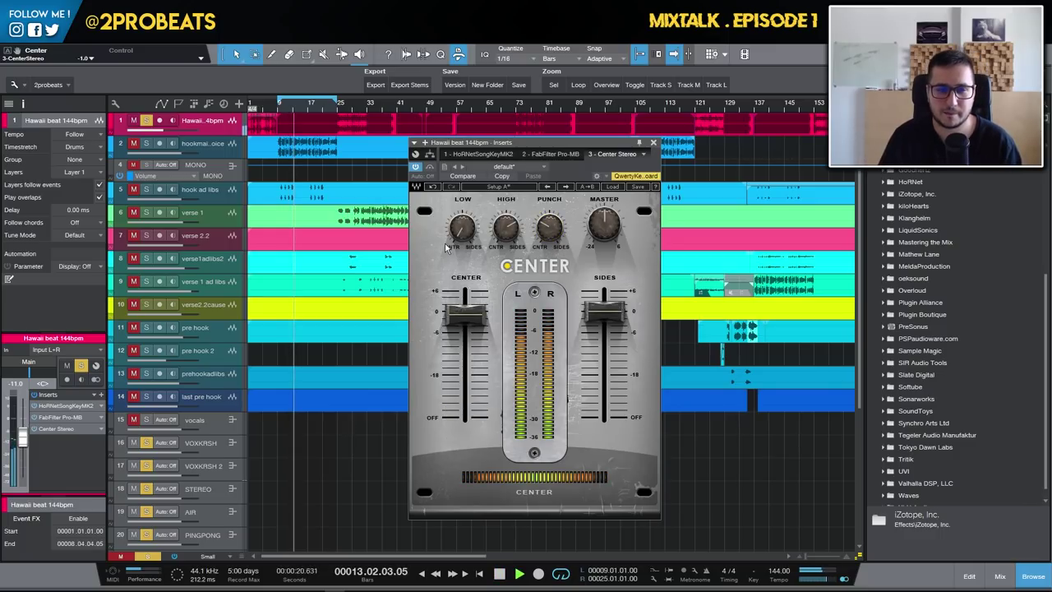
pyautogui.click(430, 167)
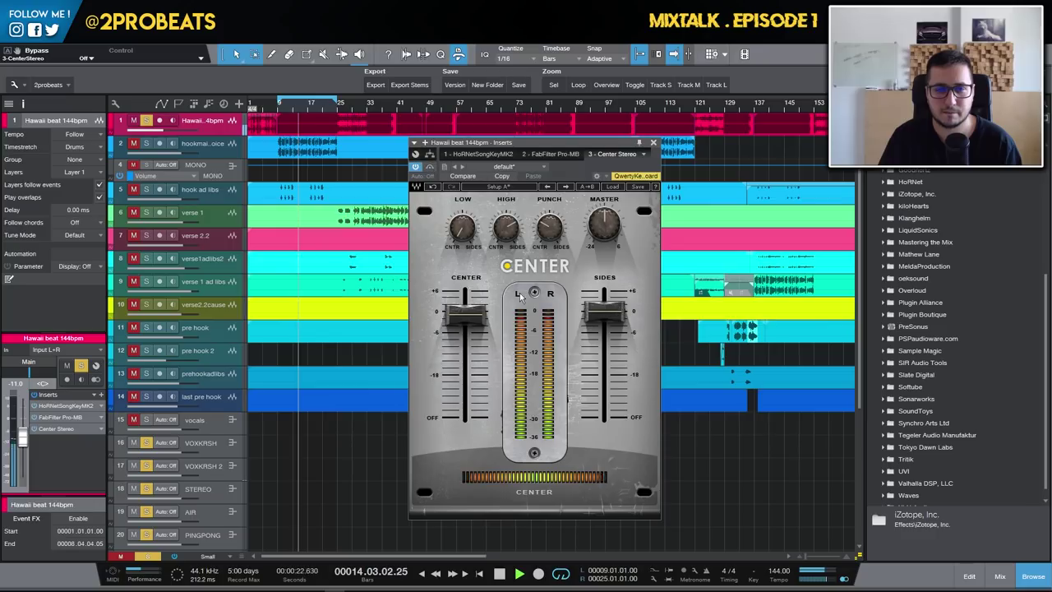
# Set Center Stereo's Punch to 0.0, lower Center slightly, raise Sides to 3.0, and close the plug-in window with playback stopped
pyautogui.click(546, 232)
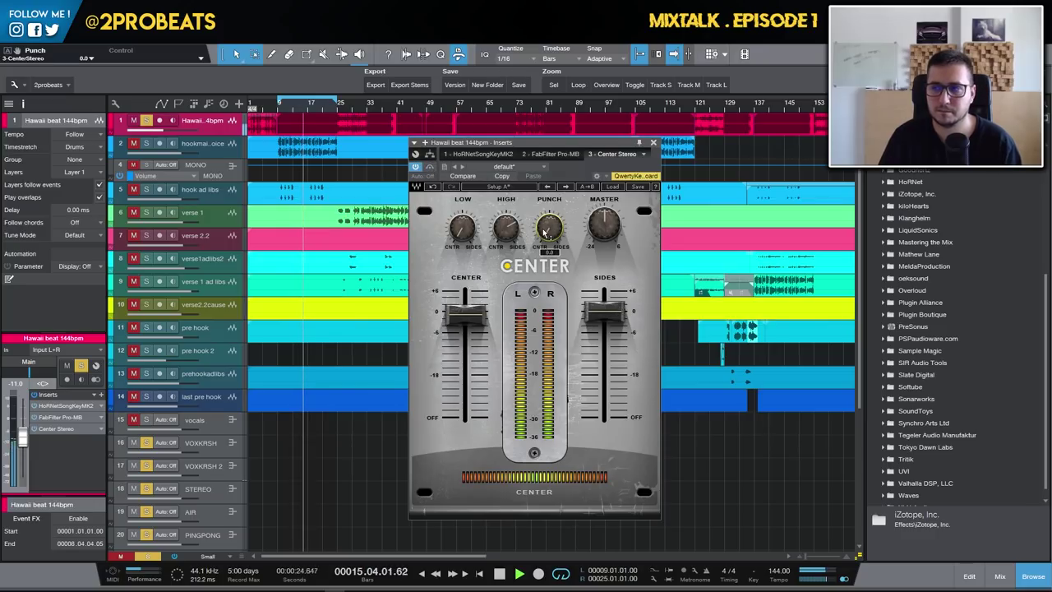
pyautogui.moveTo(466, 313); pyautogui.dragTo(466, 319)
pyautogui.moveTo(590, 311); pyautogui.dragTo(590, 298)
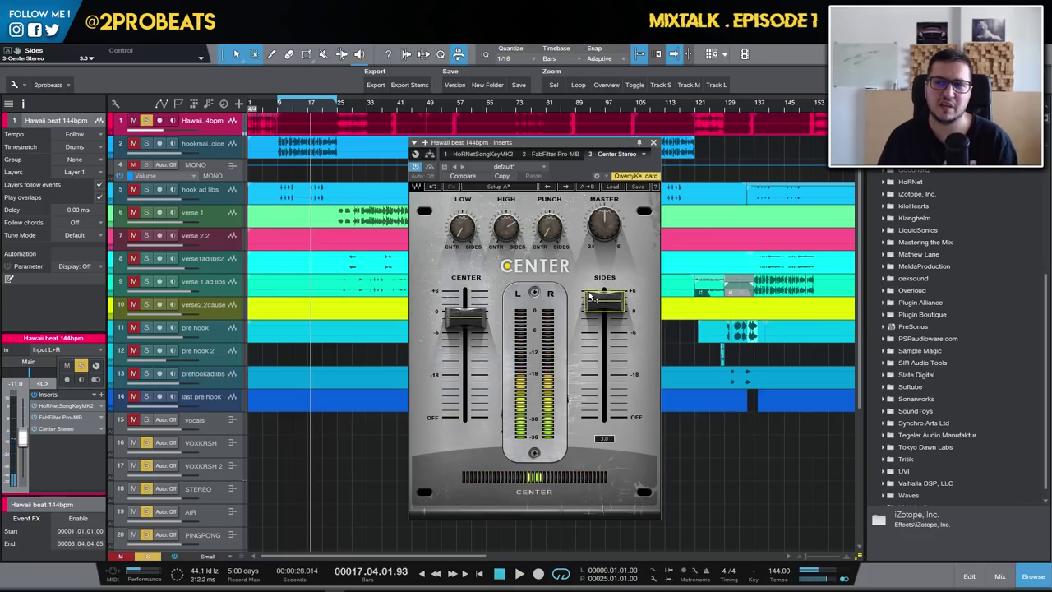
pyautogui.press('Escape')
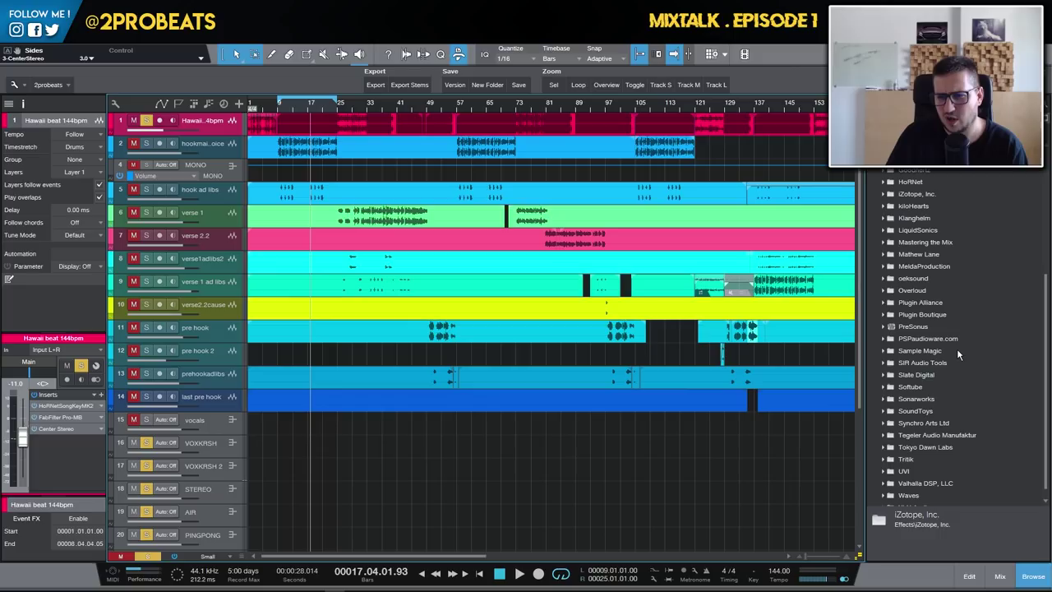
# Insert FabFilter Pro-Q 2 on the Hawaii beat 144bpm track and set its channel mode to Mid/Side
pyautogui.scroll(5, 957, 348)
pyautogui.click(884, 218)
pyautogui.moveTo(936, 446); pyautogui.dragTo(189, 123)
pyautogui.click(627, 428)
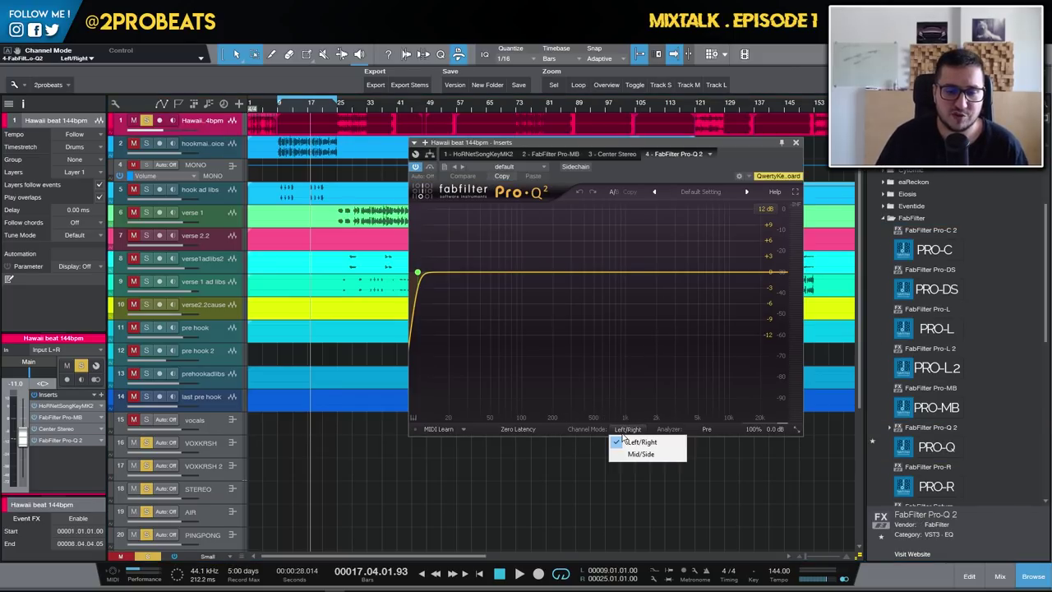
pyautogui.click(639, 454)
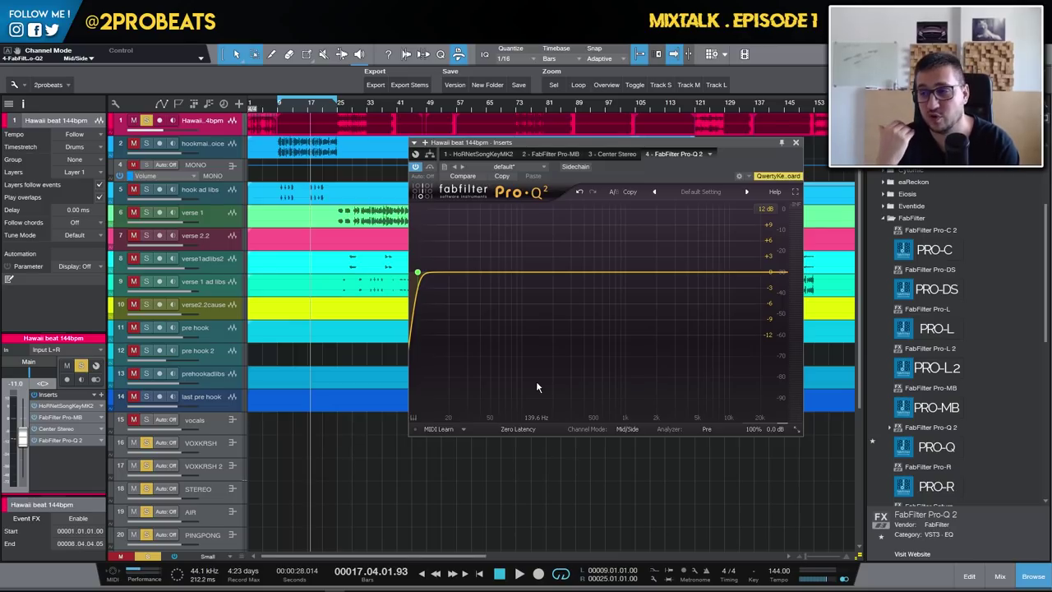
# Try a Pro-Q 2 bell cut of -4.90 dB at 282.49 Hz, delete it, and add a boost band at about 2097 Hz
pyautogui.click(567, 297)
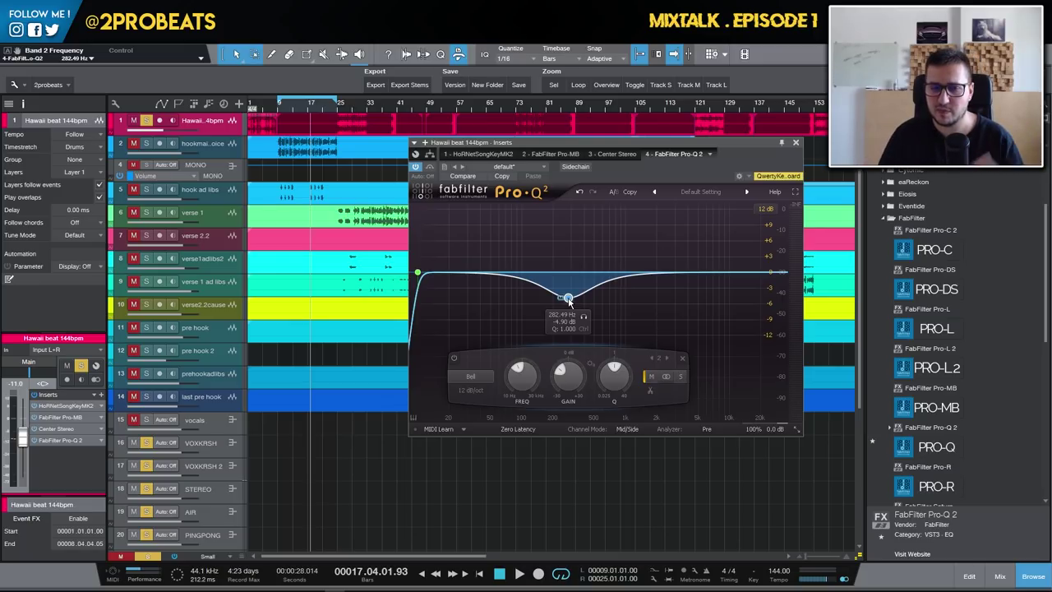
pyautogui.press('Delete')
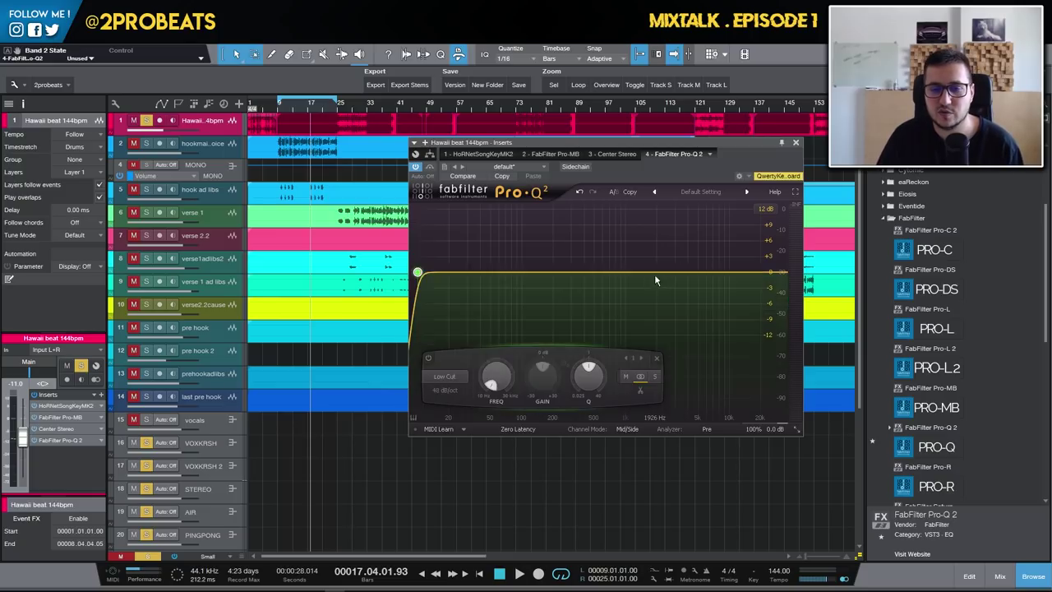
pyautogui.moveTo(647, 272); pyautogui.dragTo(660, 244)
pyautogui.rightClick(563, 241)
pyautogui.click(563, 241)
pyautogui.scroll(-3, 618, 210)
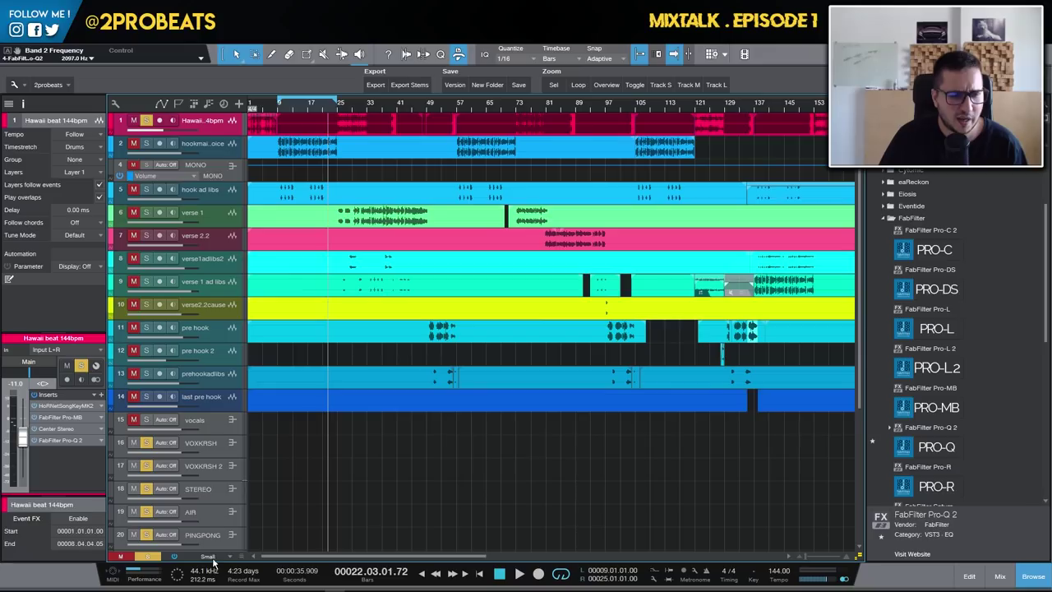
# Set the track height to Tiny, hide the inspector, and show the mixer to go over its channels
pyautogui.click(208, 556)
pyautogui.click(216, 485)
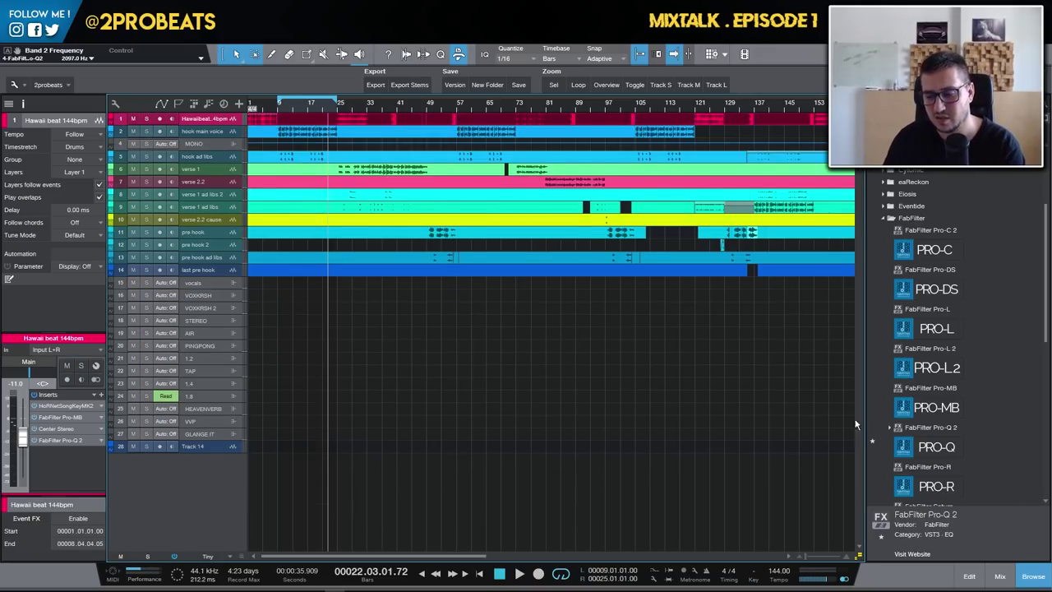
pyautogui.press('F4')
pyautogui.press('F3')
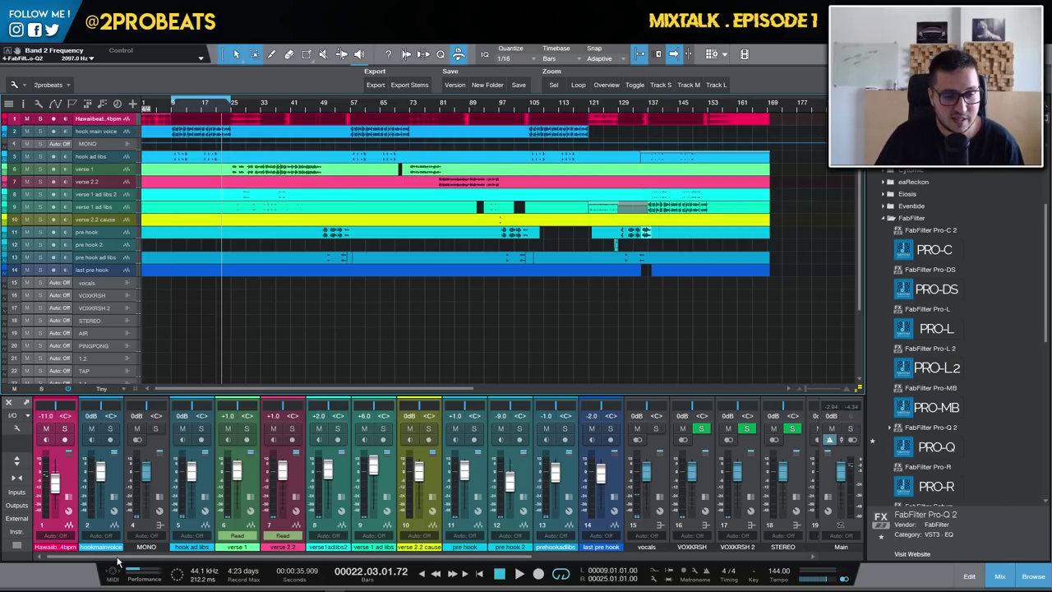
pyautogui.scroll(-3, 383, 310)
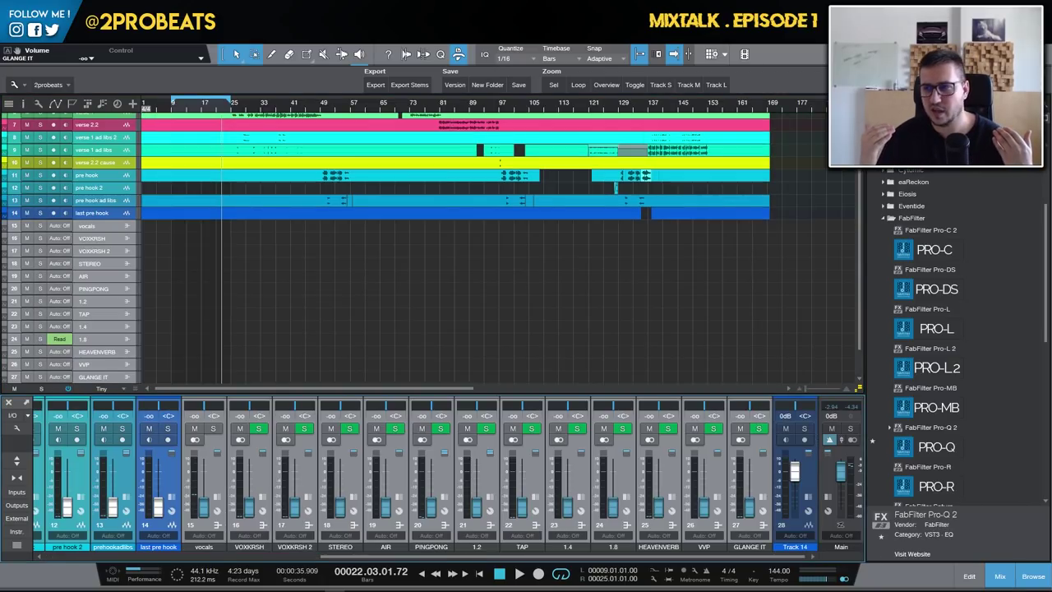
pyautogui.scroll(5, 831, 482)
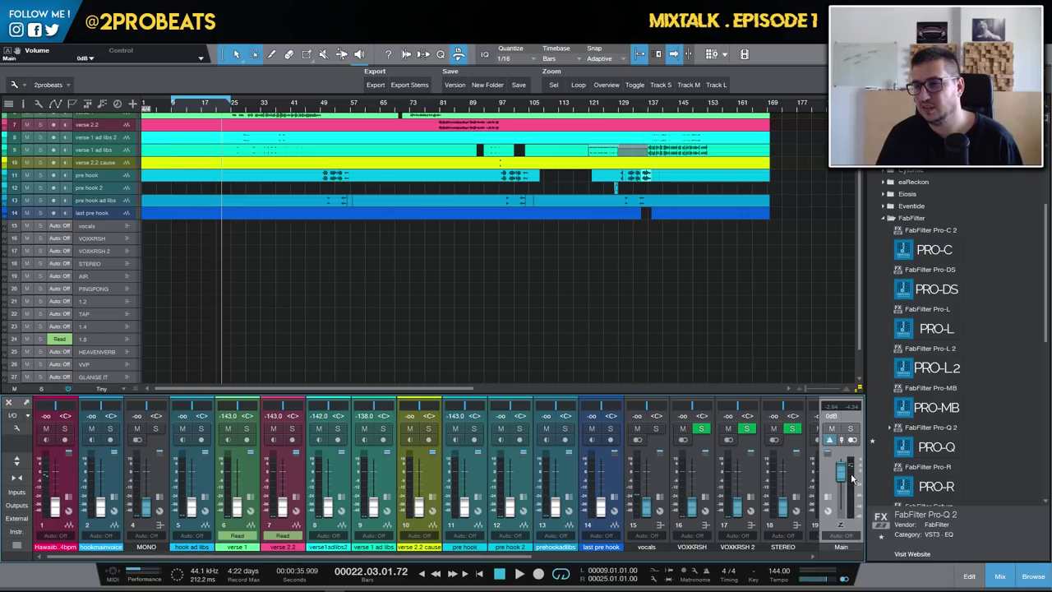
pyautogui.moveTo(851, 479)
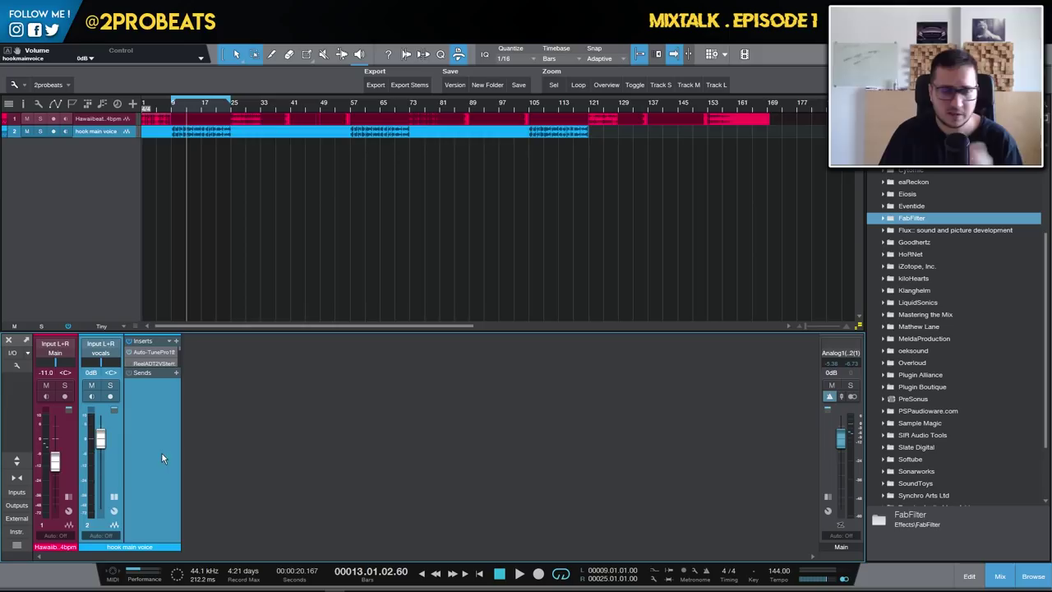
# Add a bus channel named PAR COMPRESSOR and make it solo-safe
pyautogui.rightClick(288, 358)
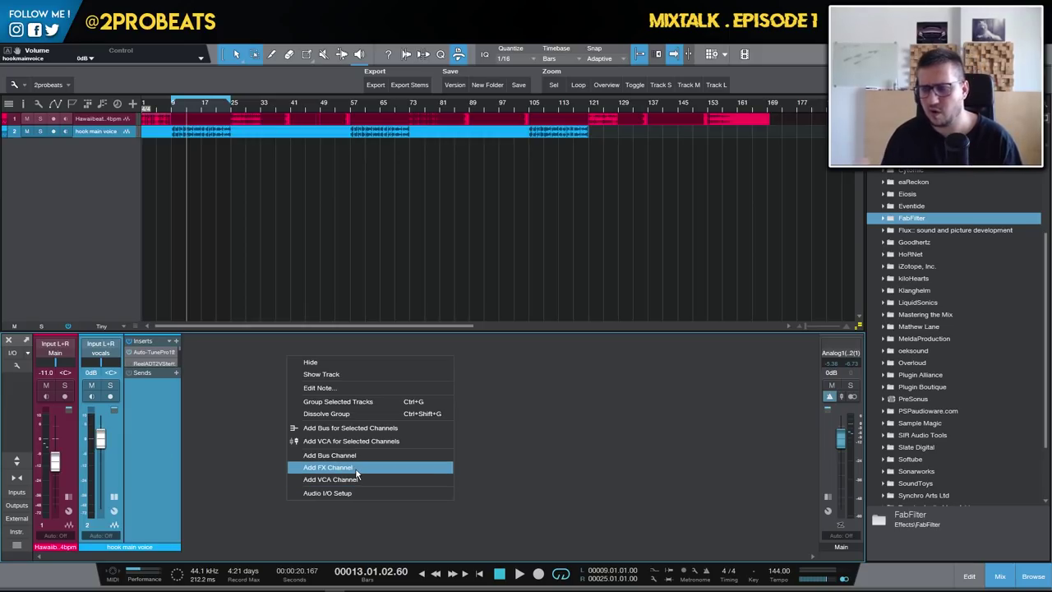
pyautogui.click(364, 454)
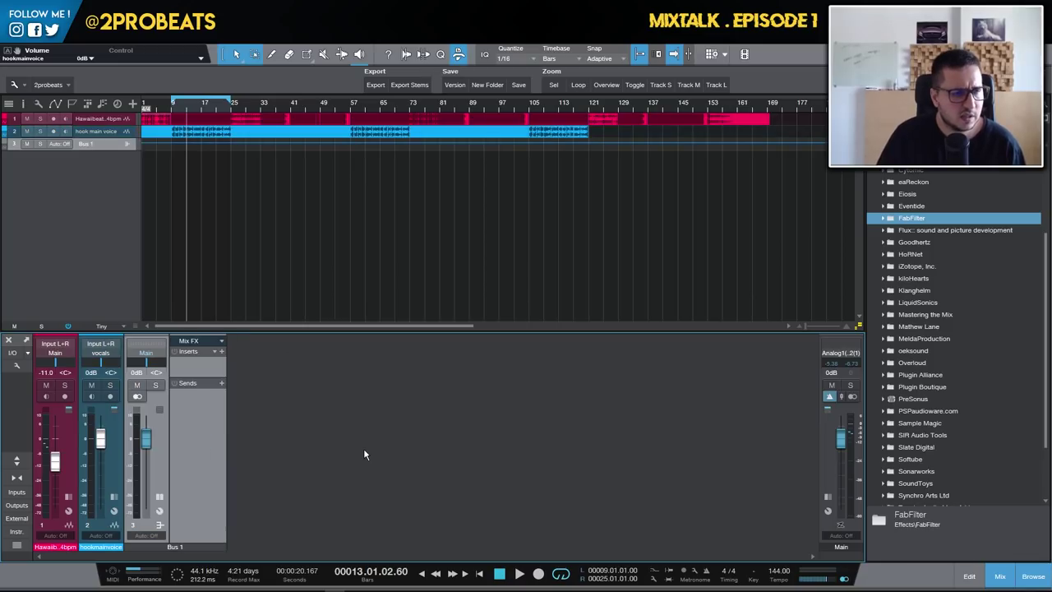
pyautogui.click(156, 384)
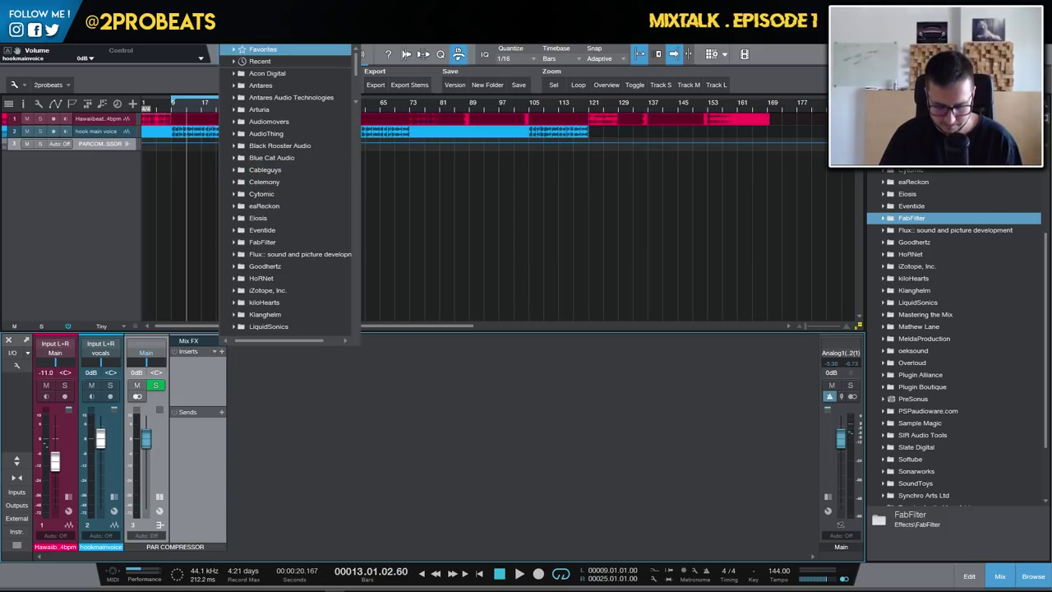
# Insert CLA-76 Stereo on the PAR COMPRESSOR bus and move its window to the middle of the workspace
pyautogui.click(263, 49)
pyautogui.click(279, 80)
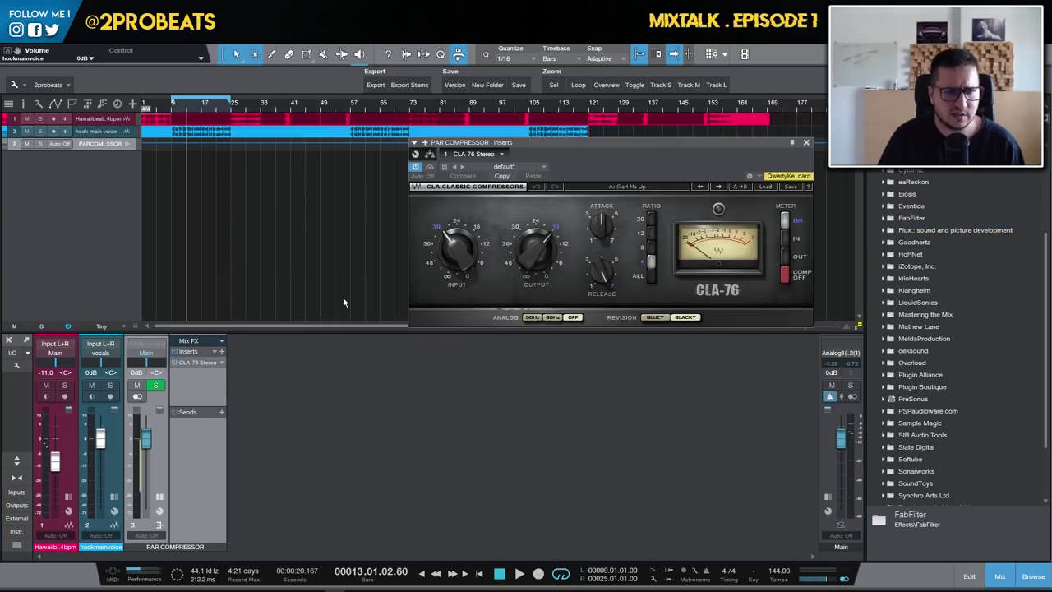
pyautogui.moveTo(580, 142); pyautogui.dragTo(509, 206)
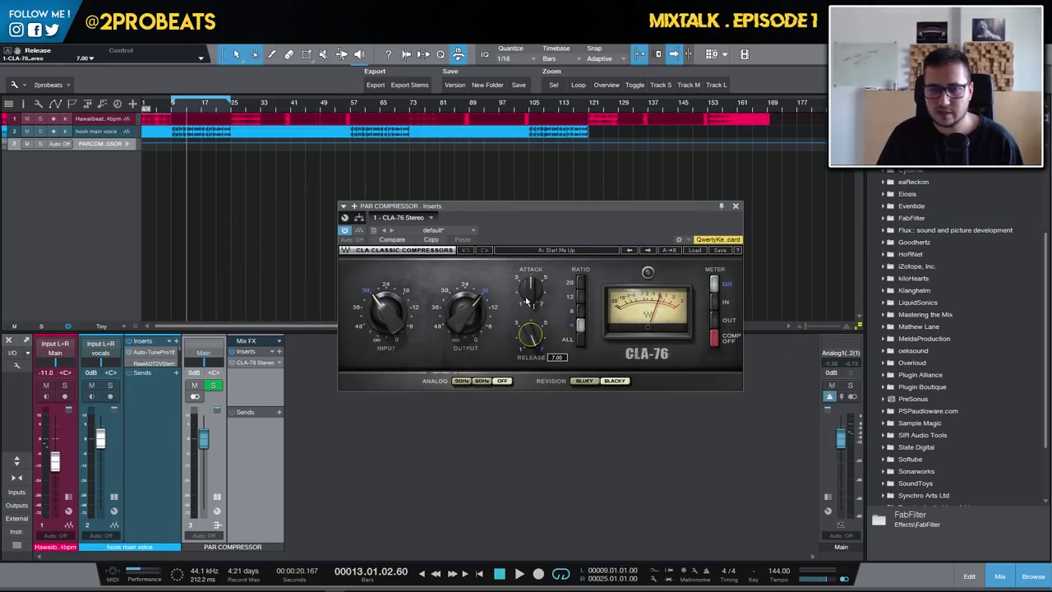
# Set the CLA-76 to ratio ALL, attack 3, release 7, input -6 and output -36.0
pyautogui.click(575, 340)
pyautogui.moveTo(390, 294); pyautogui.dragTo(408, 337)
pyautogui.moveTo(465, 309); pyautogui.dragTo(450, 326)
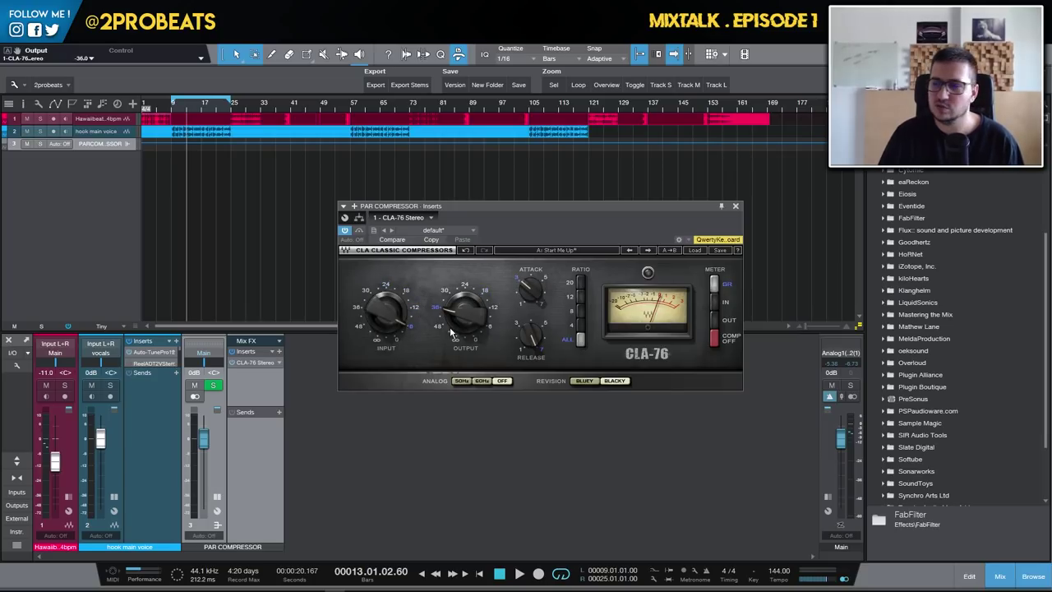
# Add a send from hook main voice to PAR COMPRESSOR, and play the vocal soloed with the beat muted
pyautogui.click(177, 373)
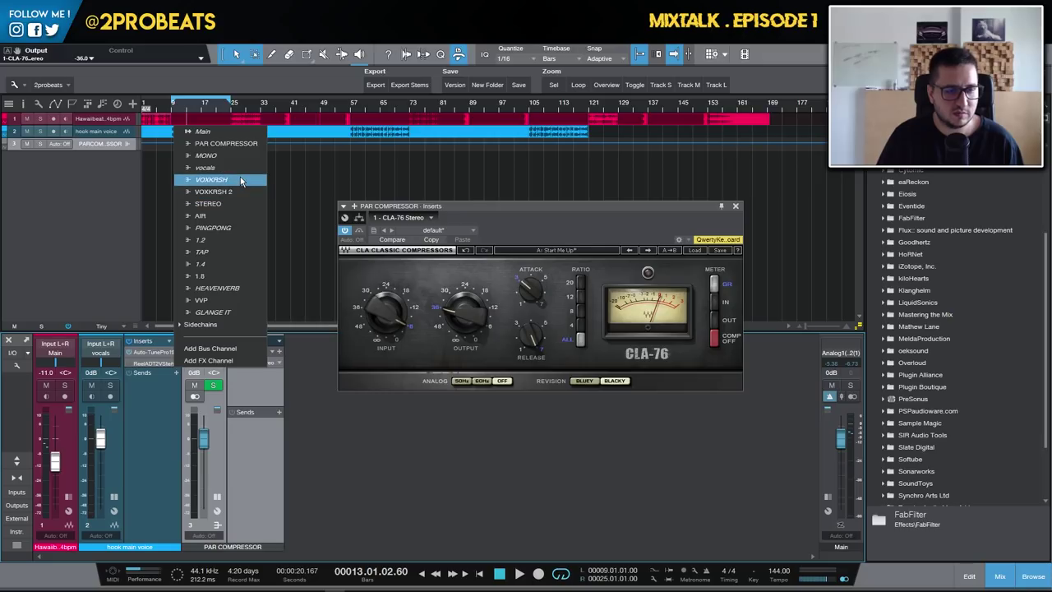
pyautogui.click(215, 143)
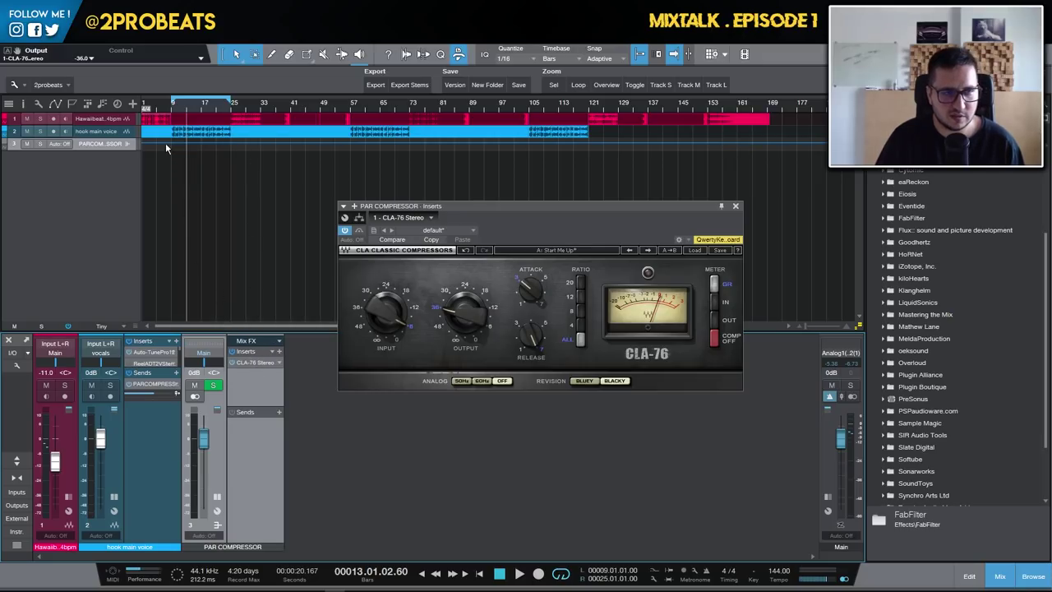
pyautogui.click(170, 108)
pyautogui.press('s')
pyautogui.press('space')
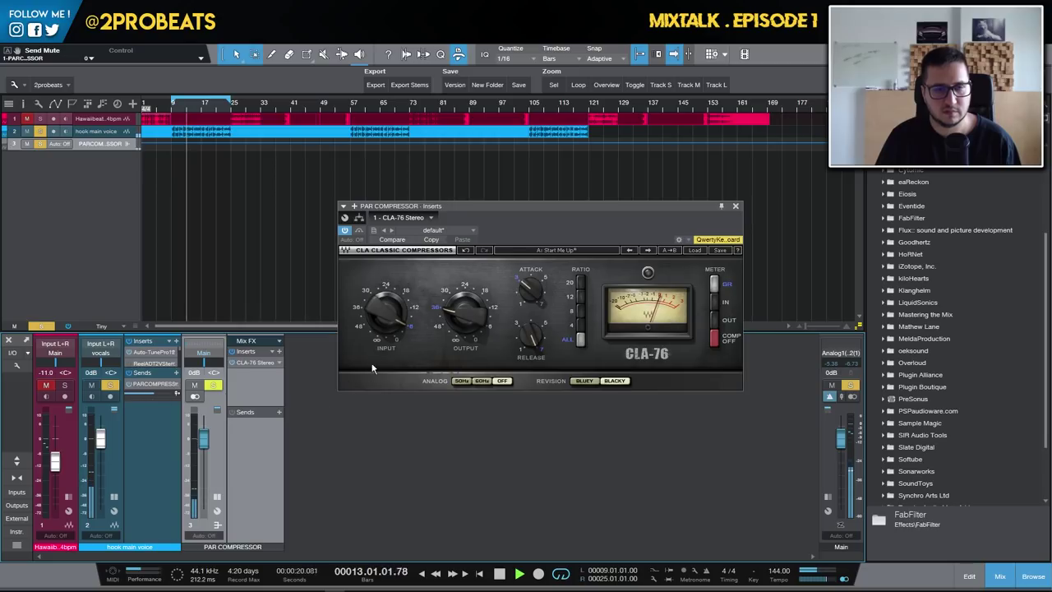
# Adjust the CLA-76 against the playing vocal, setting output to -30.0 and input to about -2.1
pyautogui.moveTo(457, 322); pyautogui.dragTo(439, 333)
pyautogui.press('space')
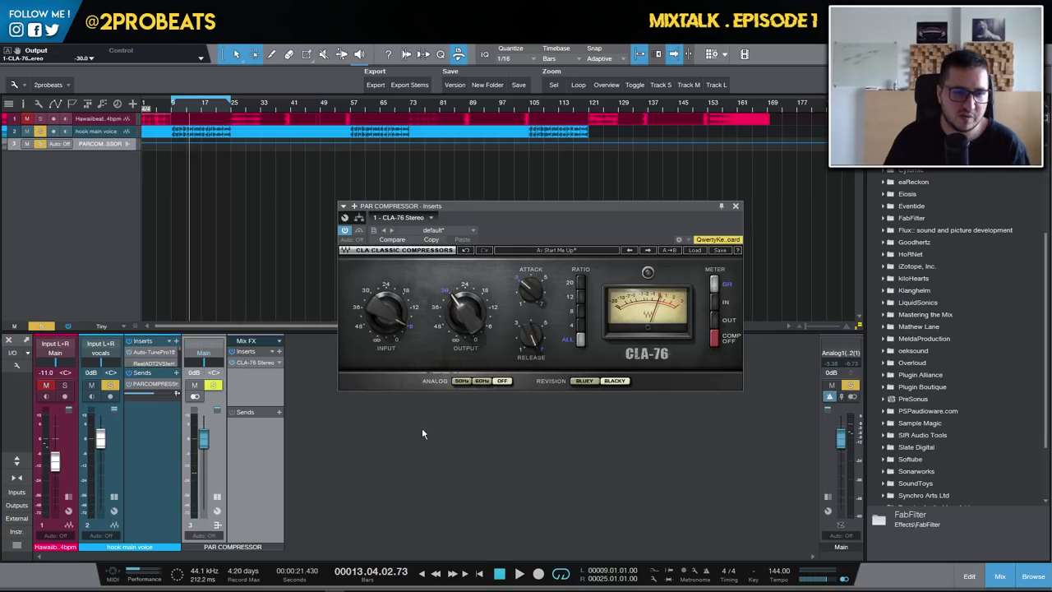
pyautogui.click(397, 342)
pyautogui.moveTo(397, 342)
pyautogui.mouseDown()
pyautogui.moveTo(397, 358)
pyautogui.moveTo(390, 322)
pyautogui.mouseUp()
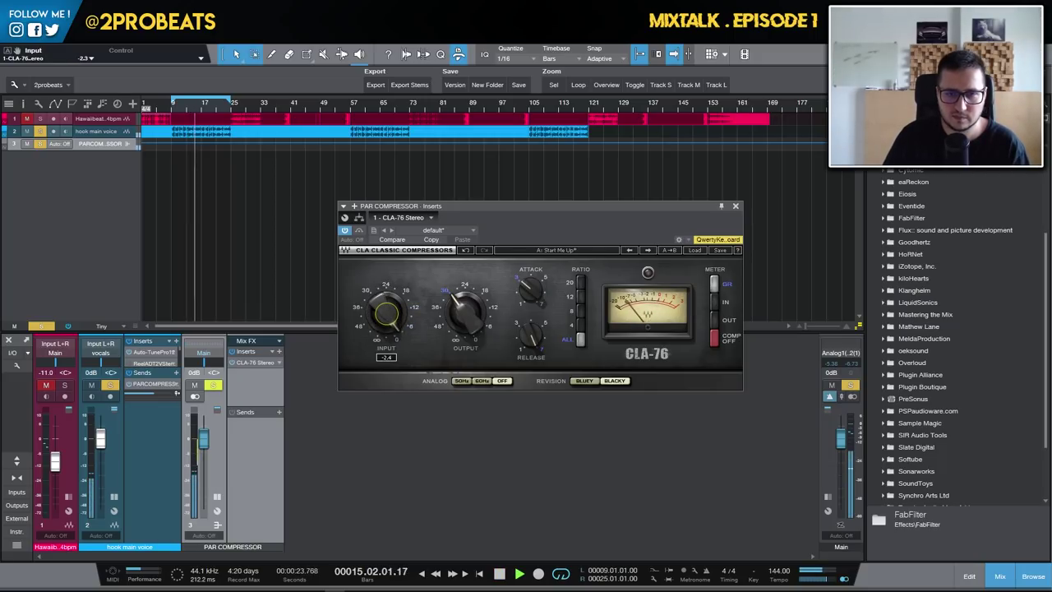
pyautogui.press('space')
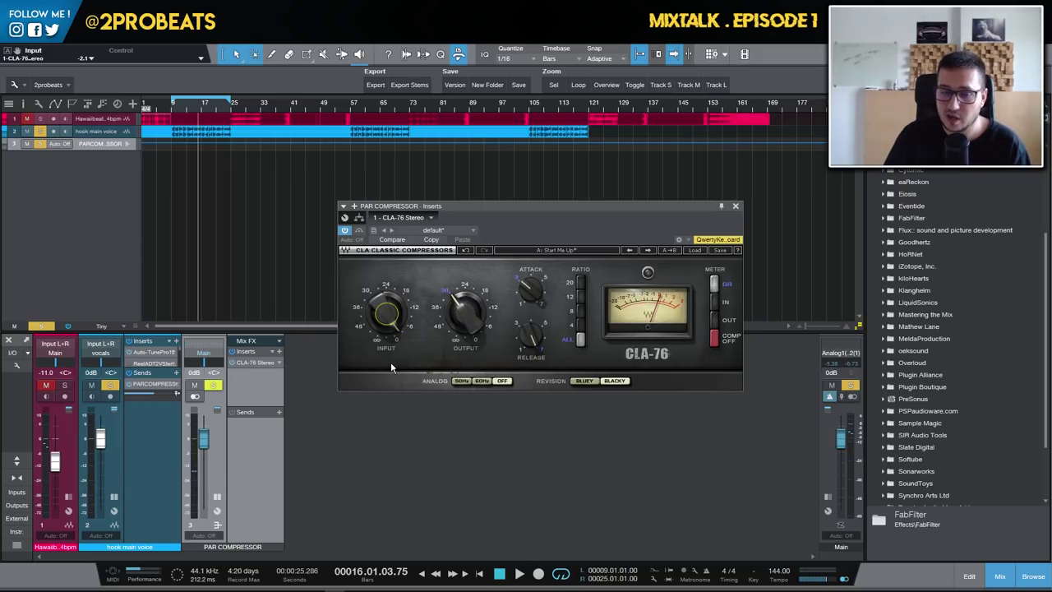
# Lower the CLA-76's output to -48.0 and toggle the mute of the vocal's PAR COMPRESSOR send during playback
pyautogui.moveTo(395, 317); pyautogui.dragTo(395, 321)
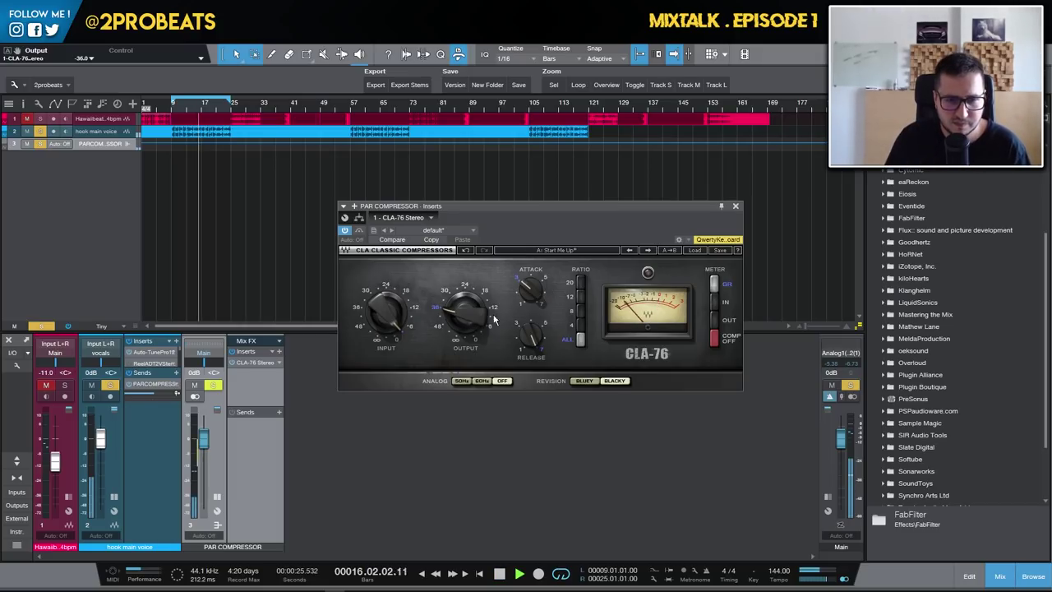
pyautogui.moveTo(468, 325); pyautogui.dragTo(467, 345)
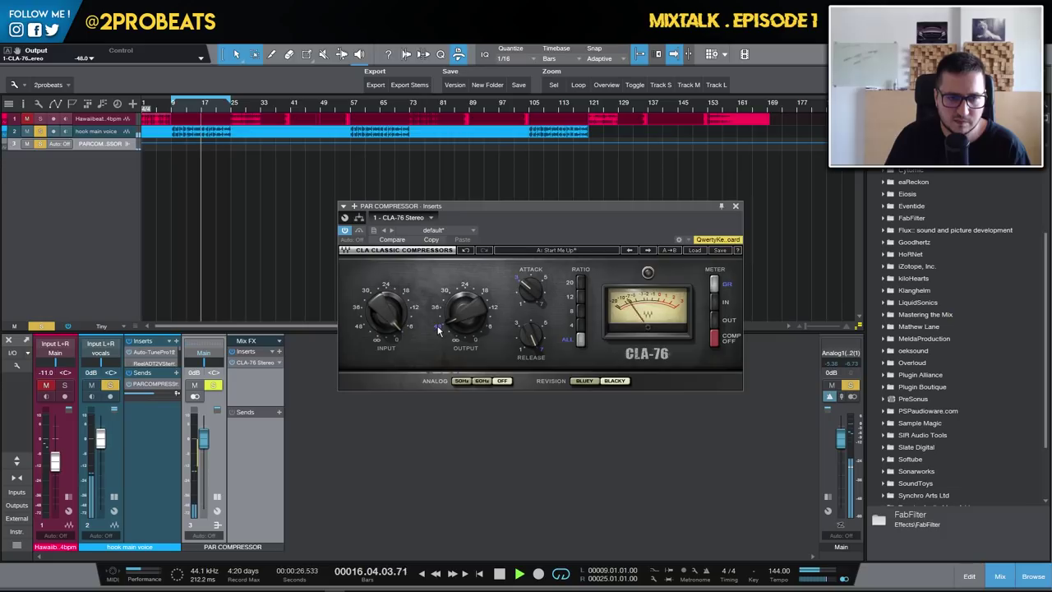
pyautogui.click(129, 385)
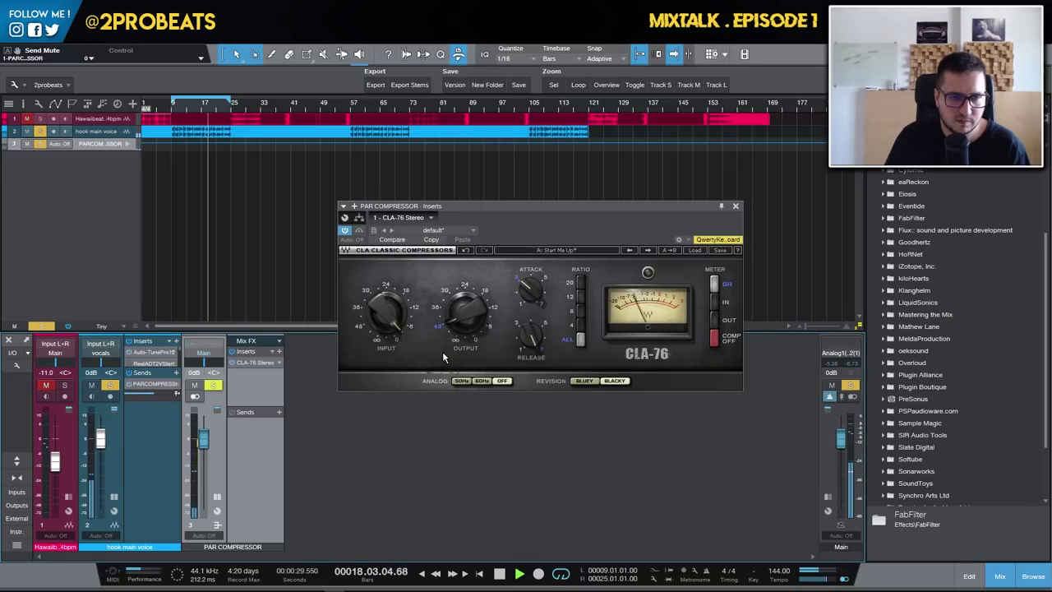